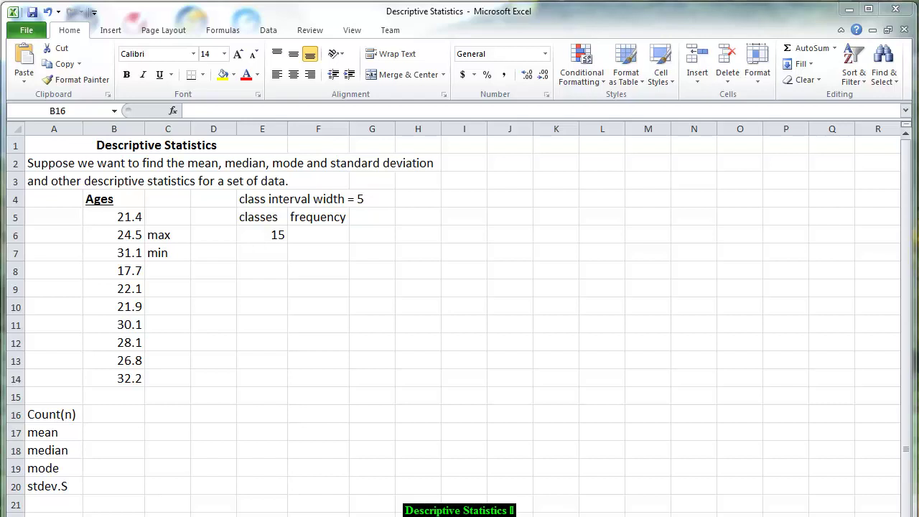
Step: Insert the Statistical COUNT function in B16 over B5:B14, giving a count of 10
click(223, 30)
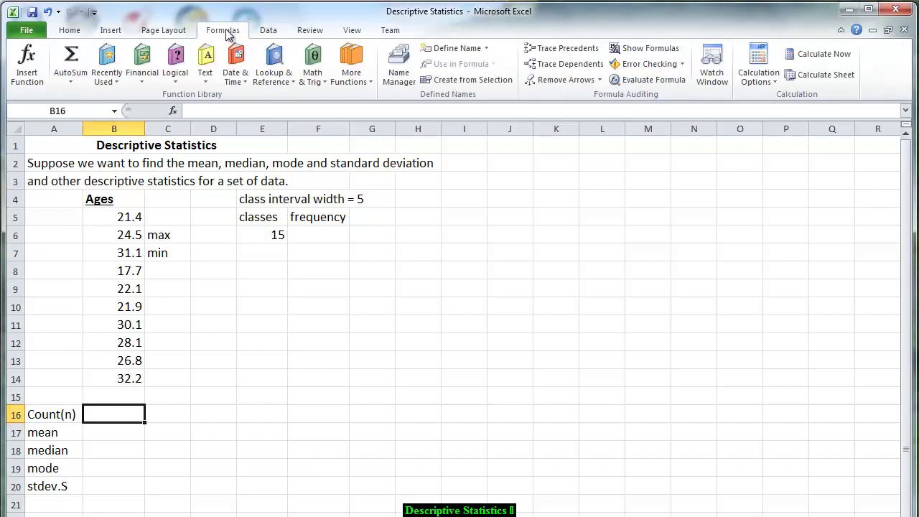
click(361, 64)
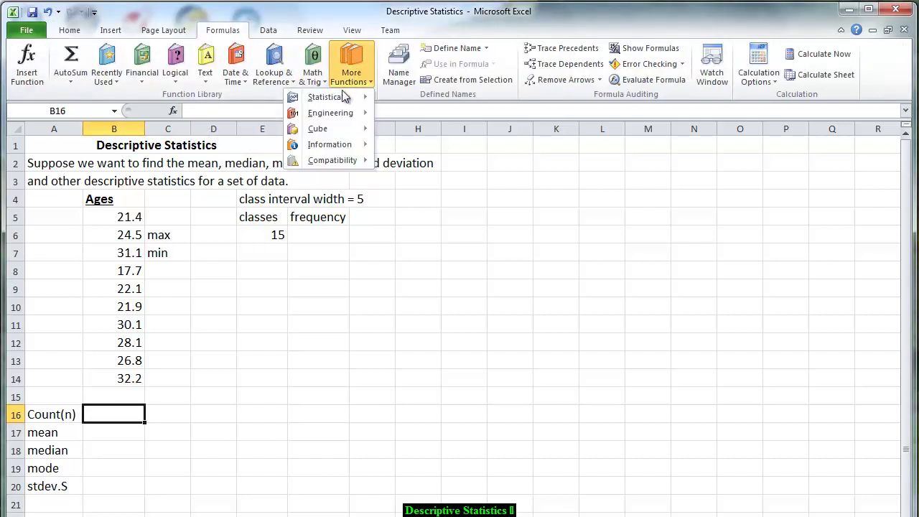
mouse_move(335, 95)
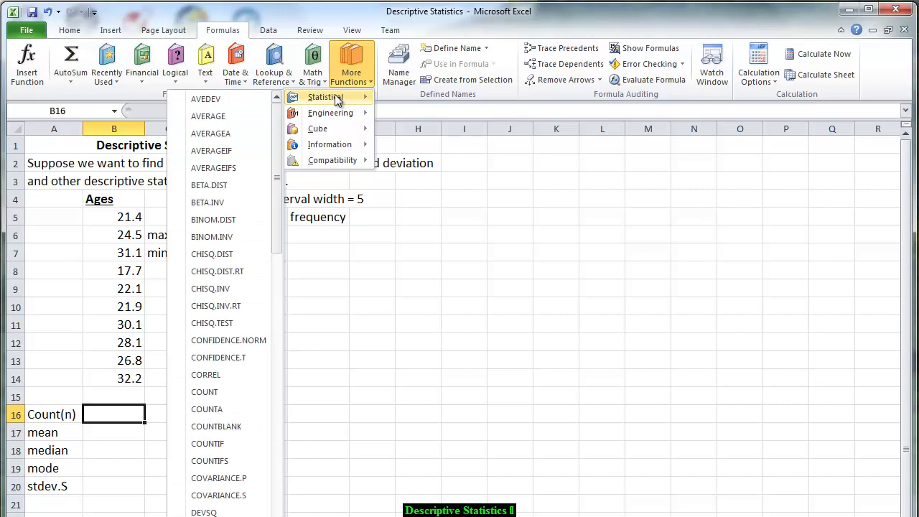
click(426, 280)
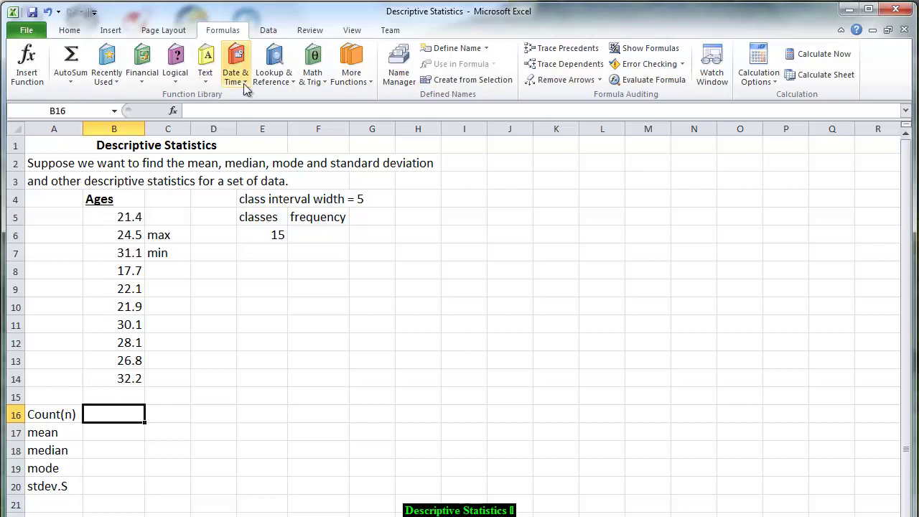
click(361, 81)
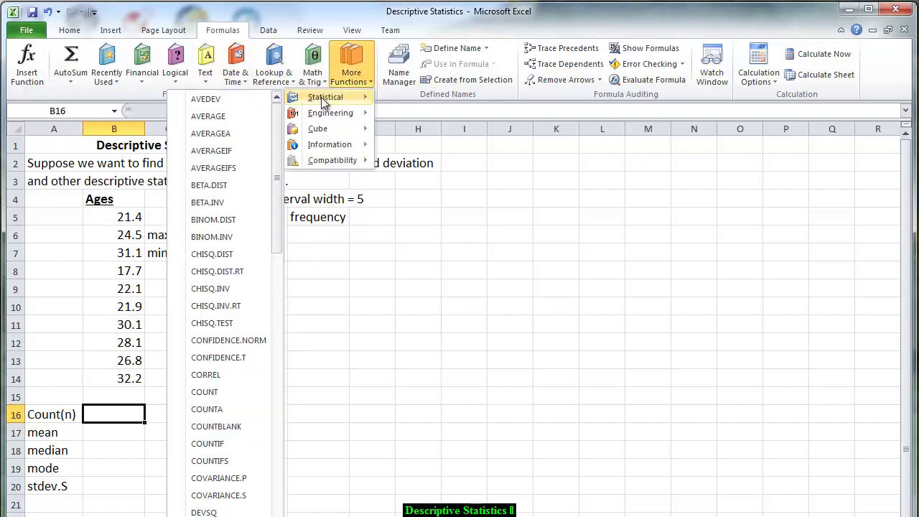
click(216, 393)
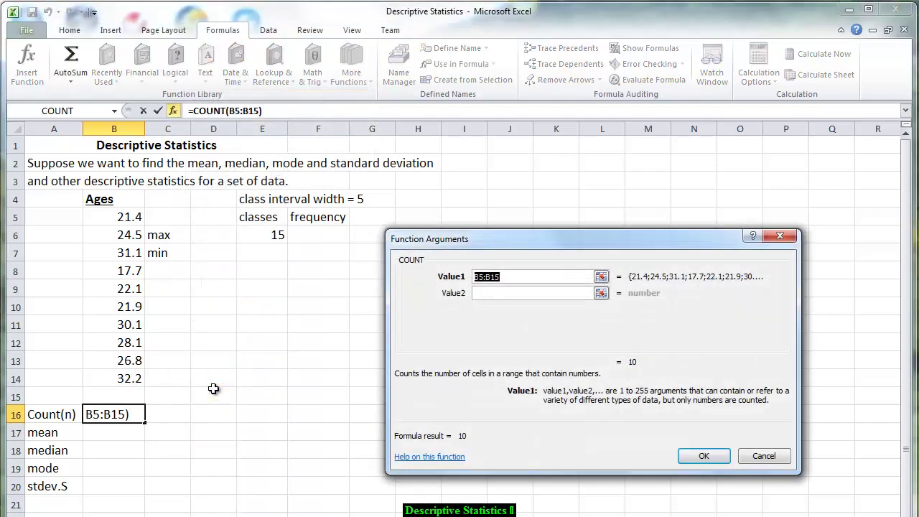
drag(525, 240, 457, 242)
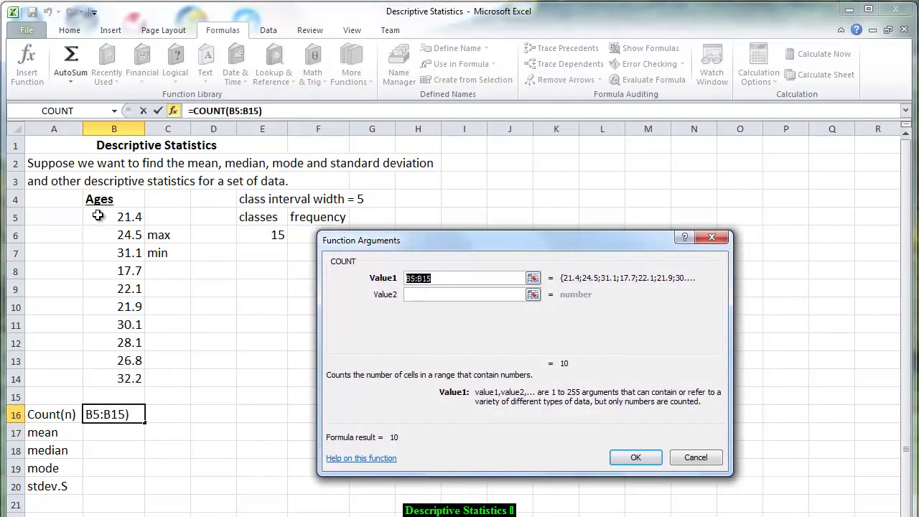
drag(98, 216, 103, 370)
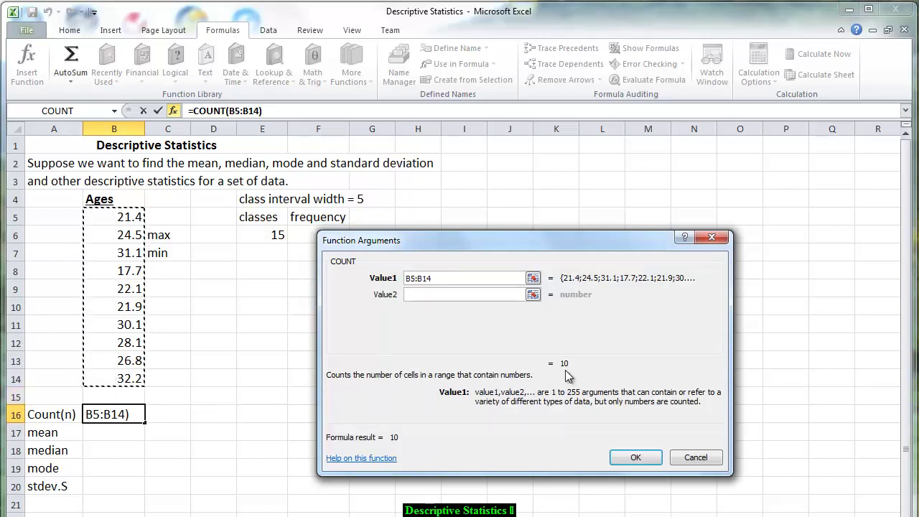
click(636, 459)
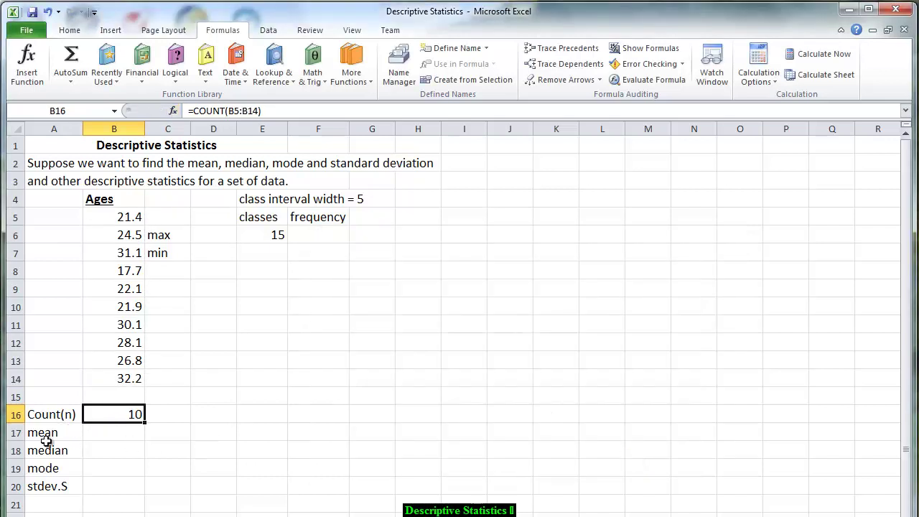
Step: Put =AVERAGE(B5:B14) in B17 so the mean age shows 25.59
click(108, 436)
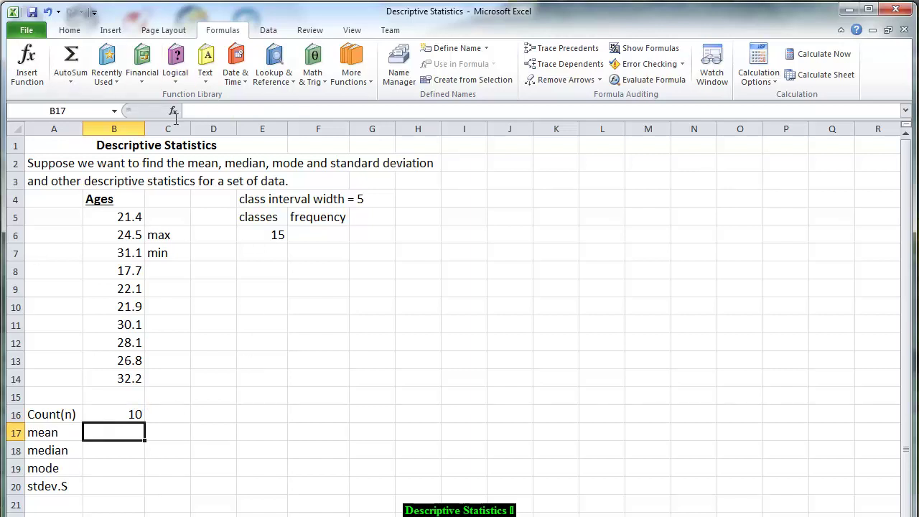
click(350, 69)
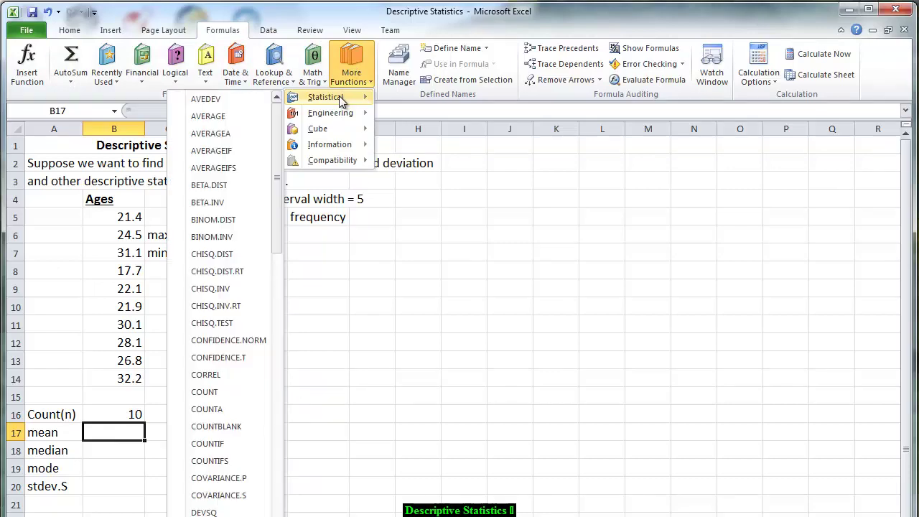
click(222, 116)
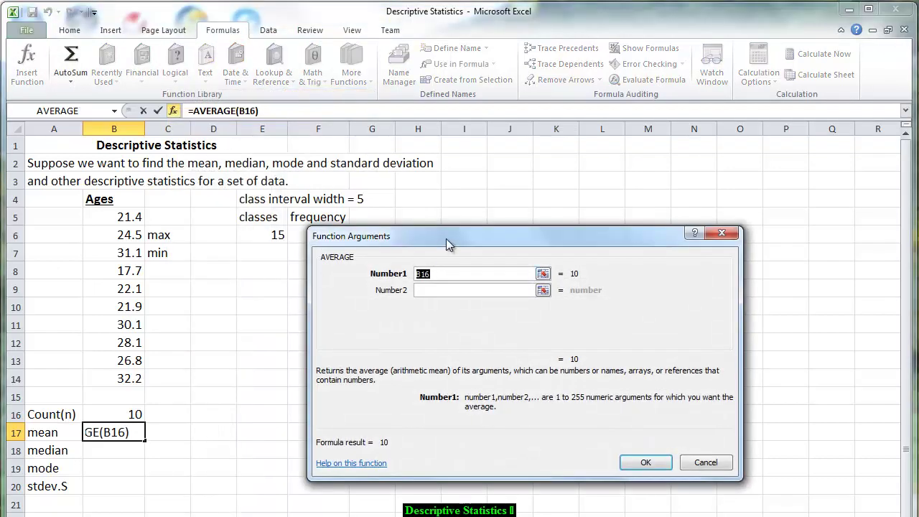
drag(446, 239, 375, 236)
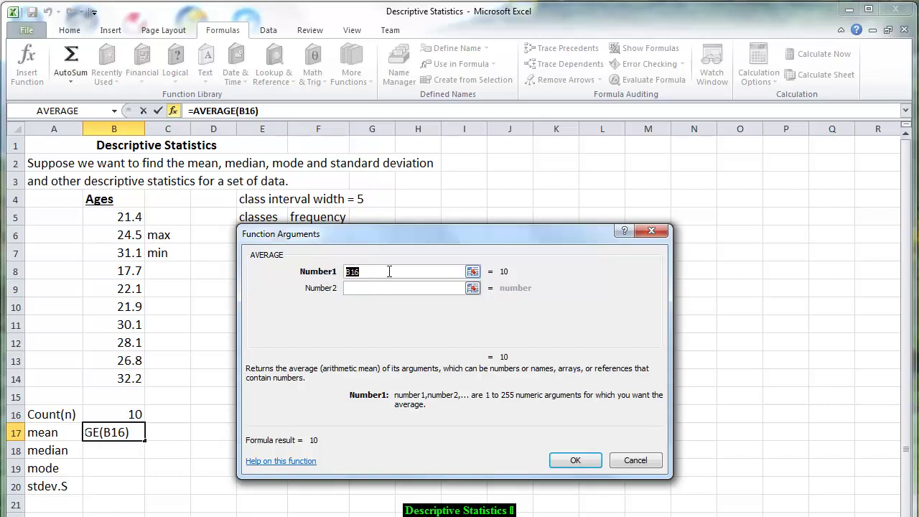
drag(118, 214, 119, 380)
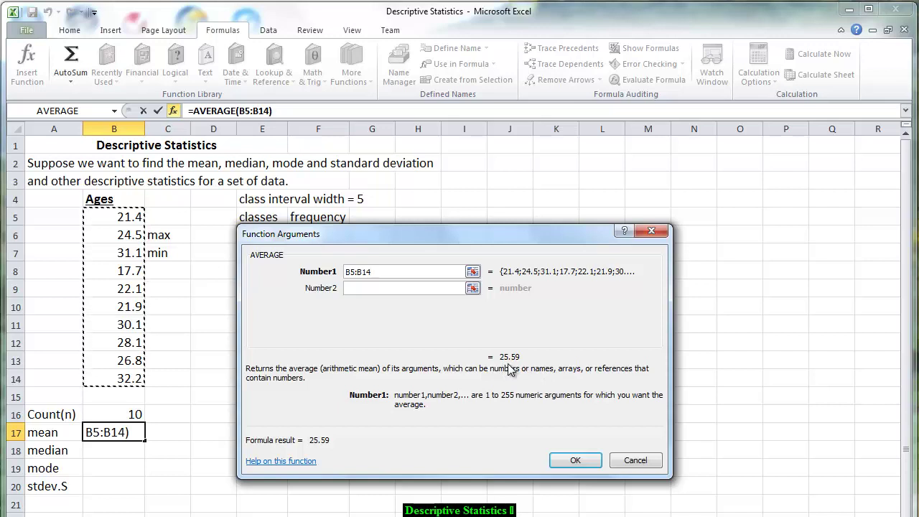
click(590, 461)
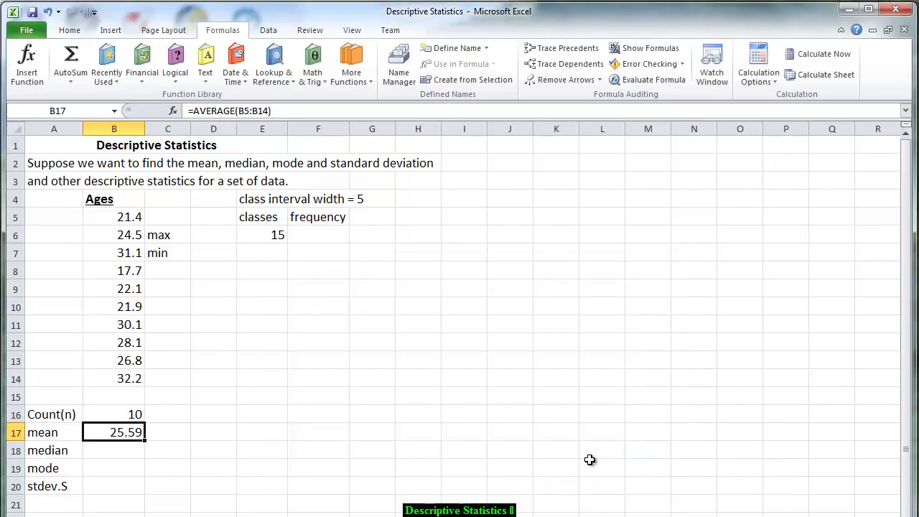
click(115, 453)
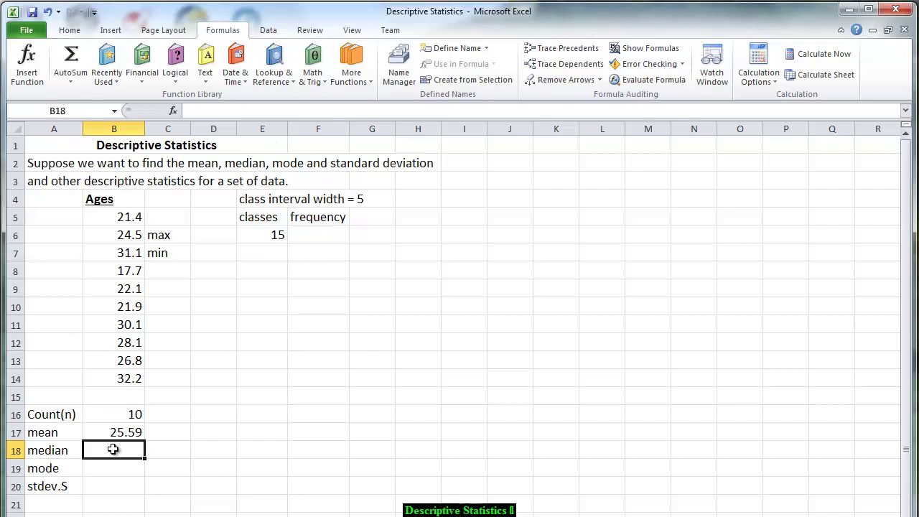
Step: Type =MEDIAN(B5:B14) into B18 to get the median age of 25.65
text(=)
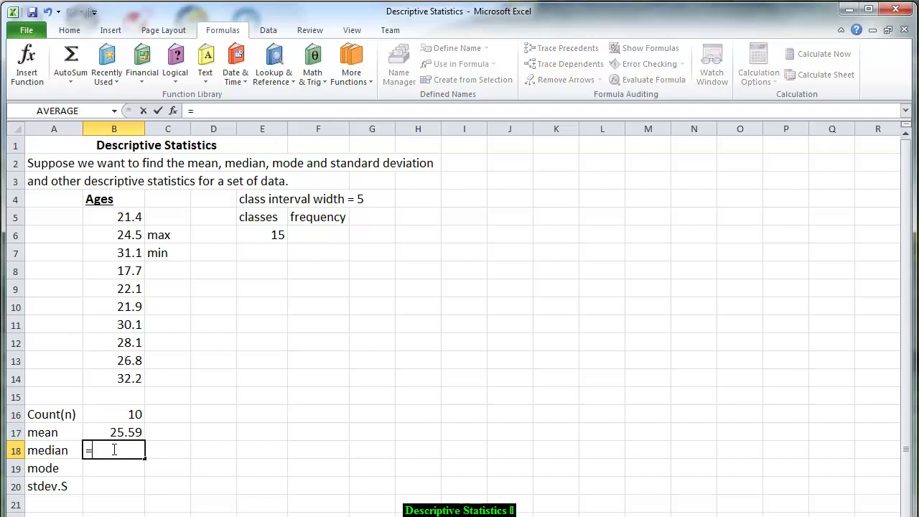
text(med)
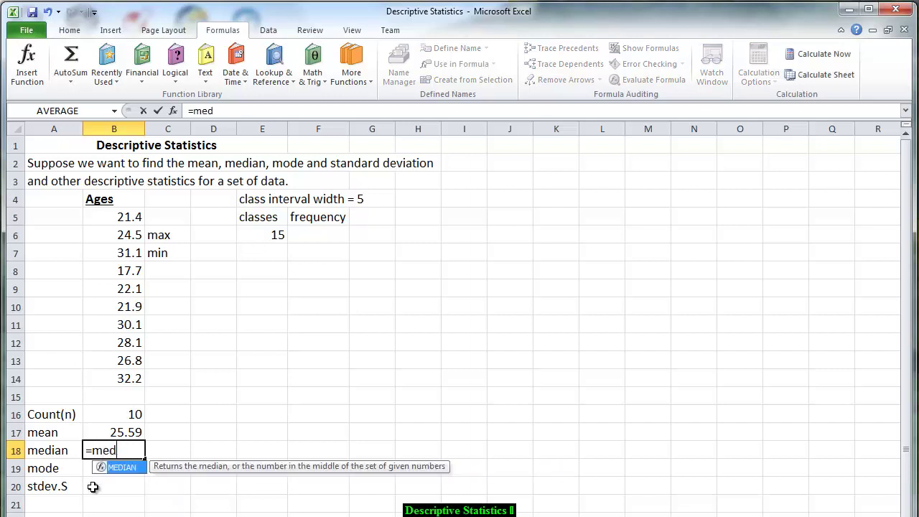
double_click(123, 466)
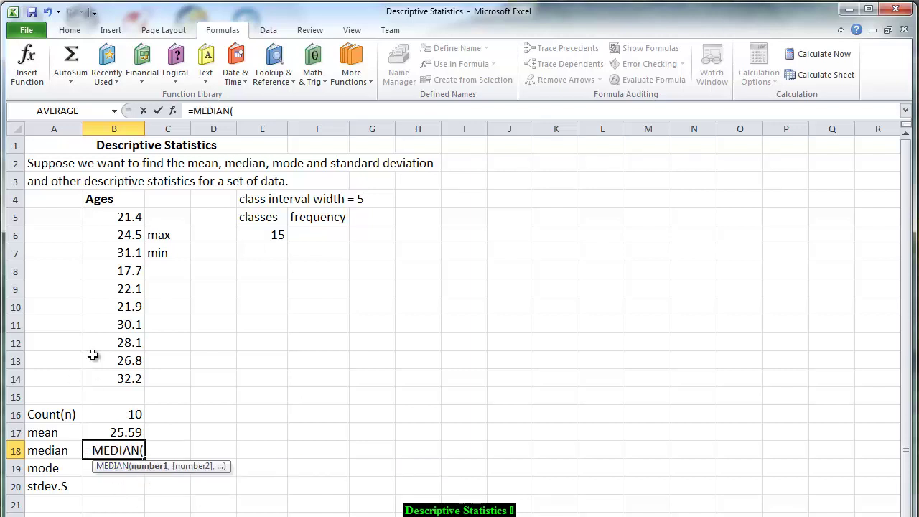
drag(111, 208, 115, 383)
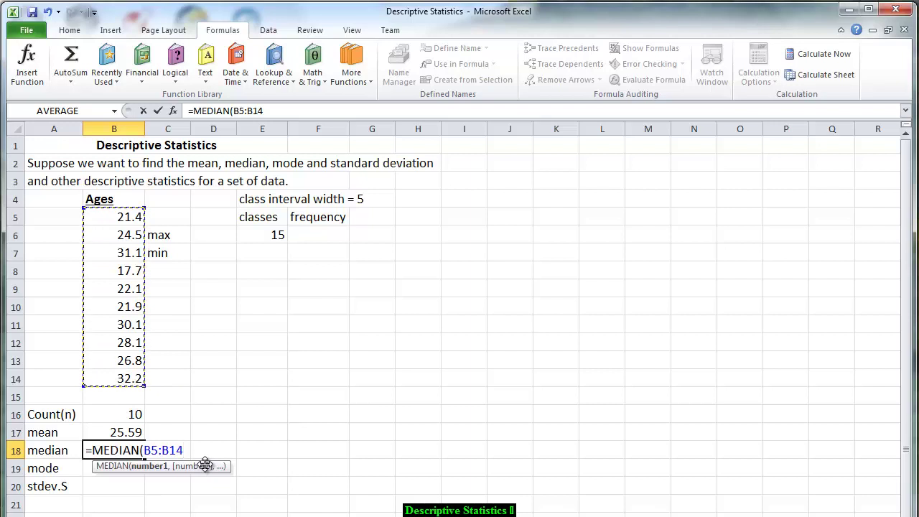
text())
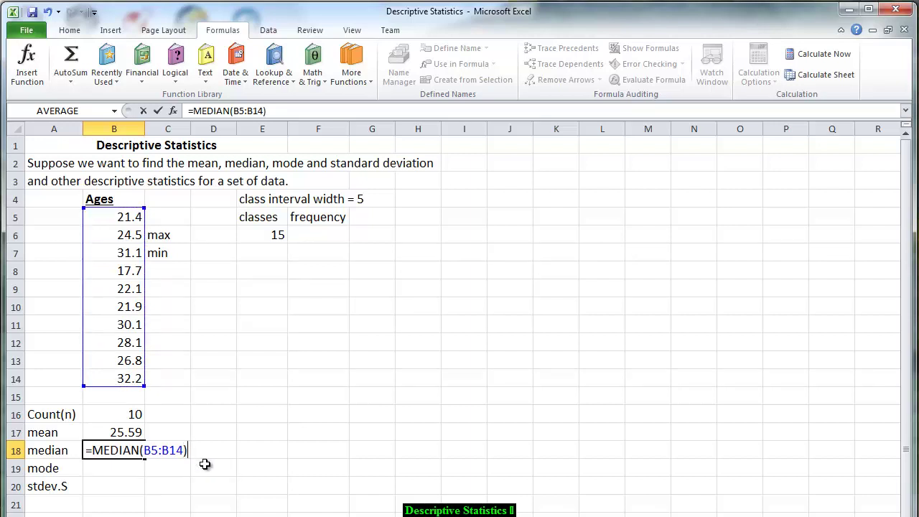
key(Return)
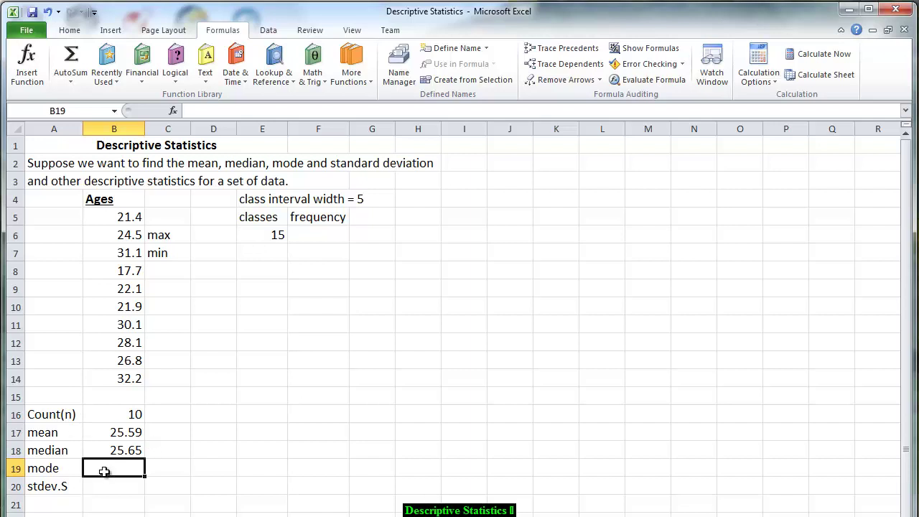
Step: Enter =MODE.SNGL(B5:B14) in B19, which returns #N/A because no age repeats
text(=)
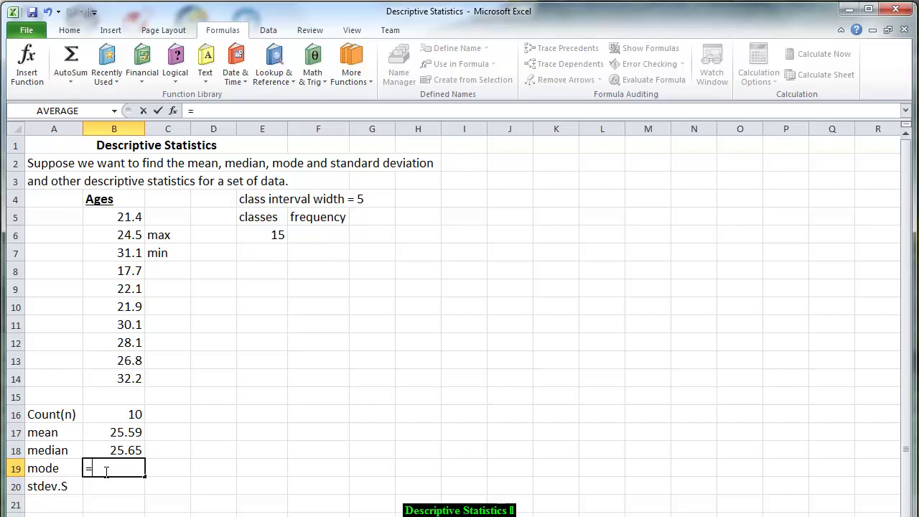
text(m)
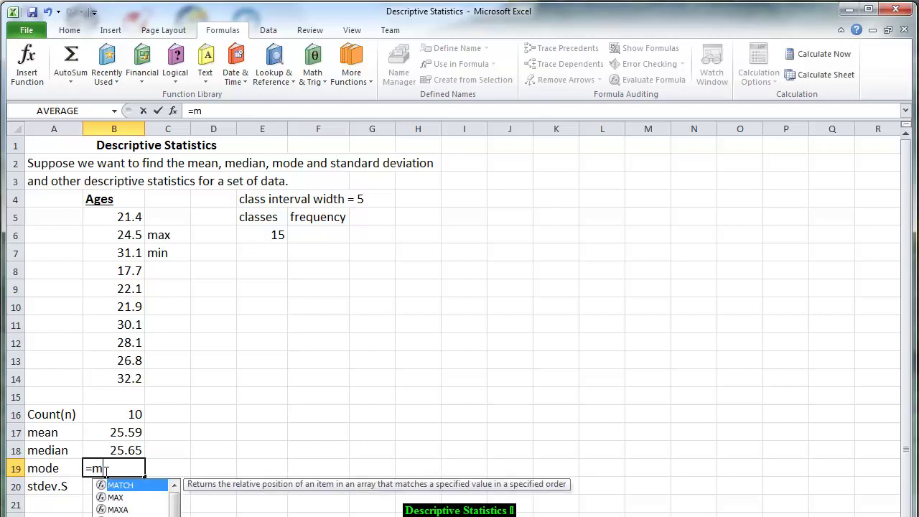
text(o)
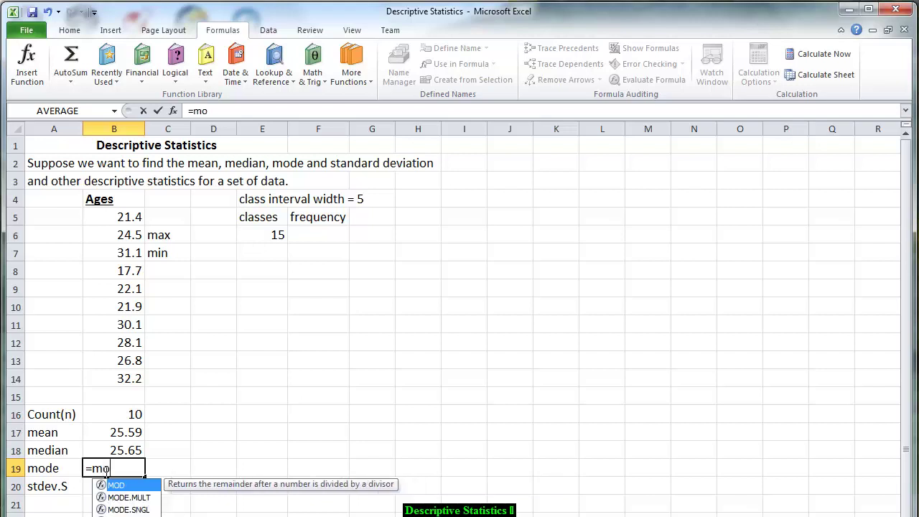
click(127, 510)
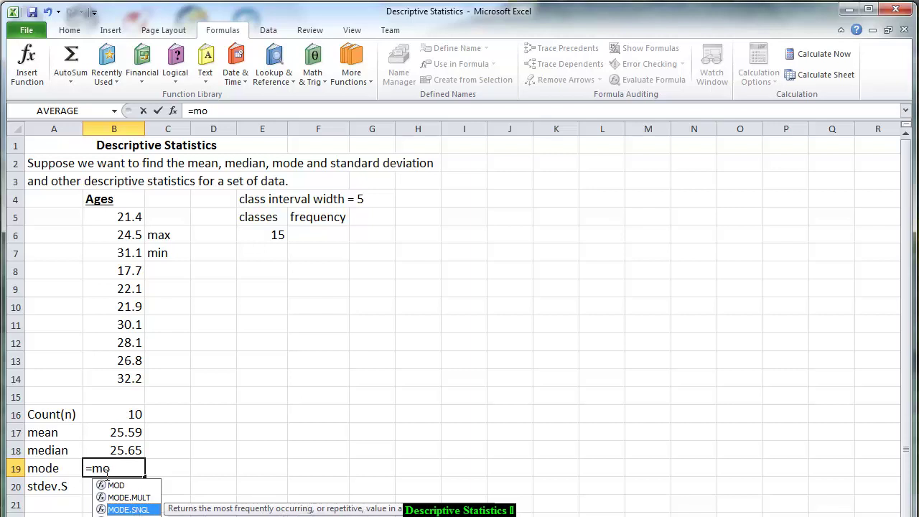
double_click(132, 509)
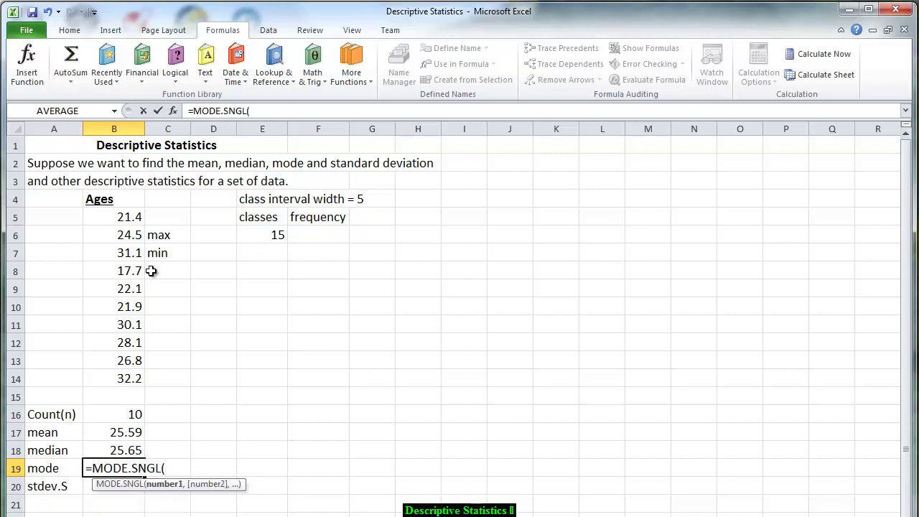
drag(126, 214, 125, 371)
key(Return)
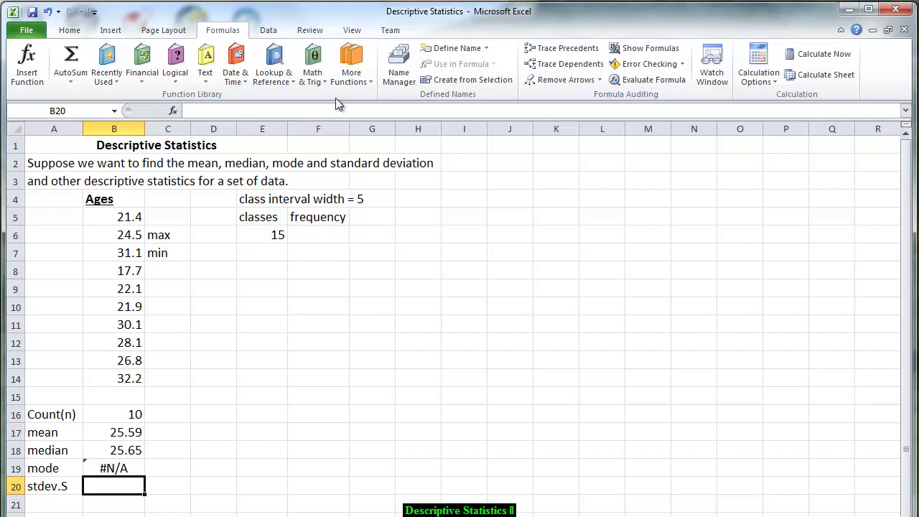
Step: Insert STDEV.S from the Statistical functions in B20 over B5:B14, showing 4.81836
click(361, 80)
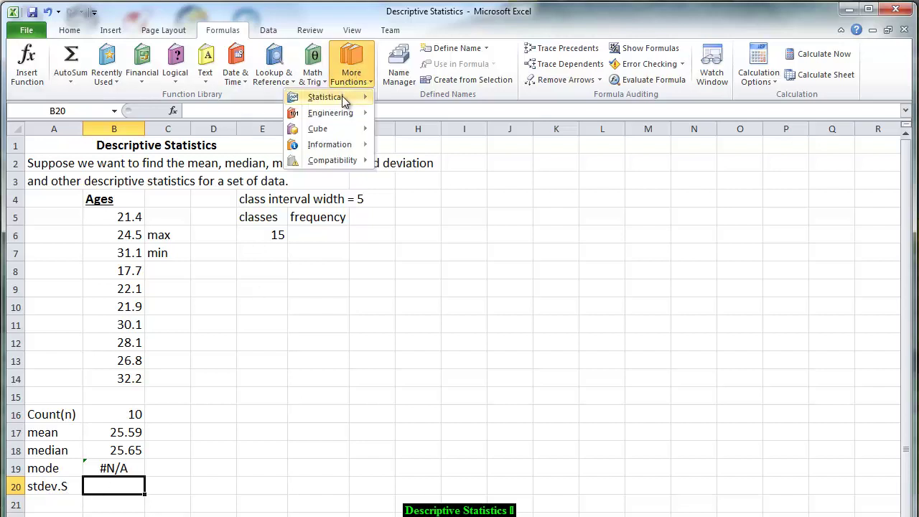
mouse_move(316, 88)
drag(278, 173, 280, 472)
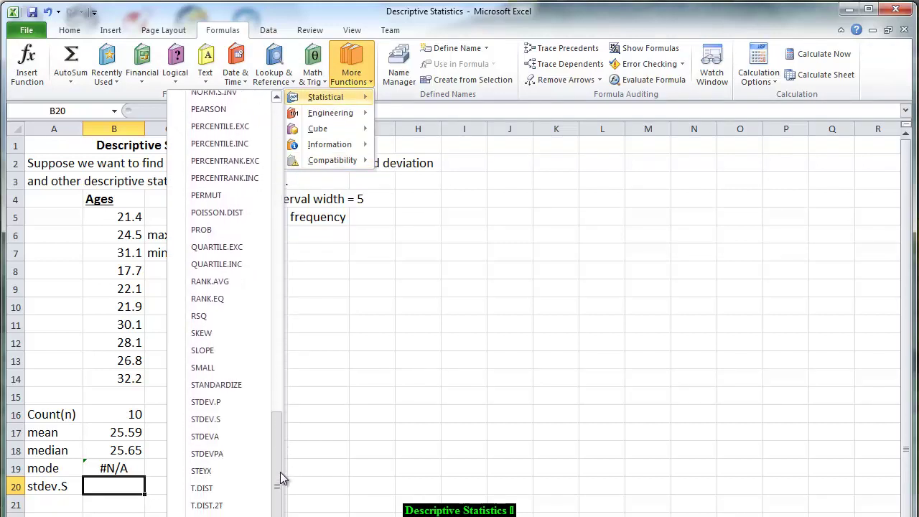
click(203, 420)
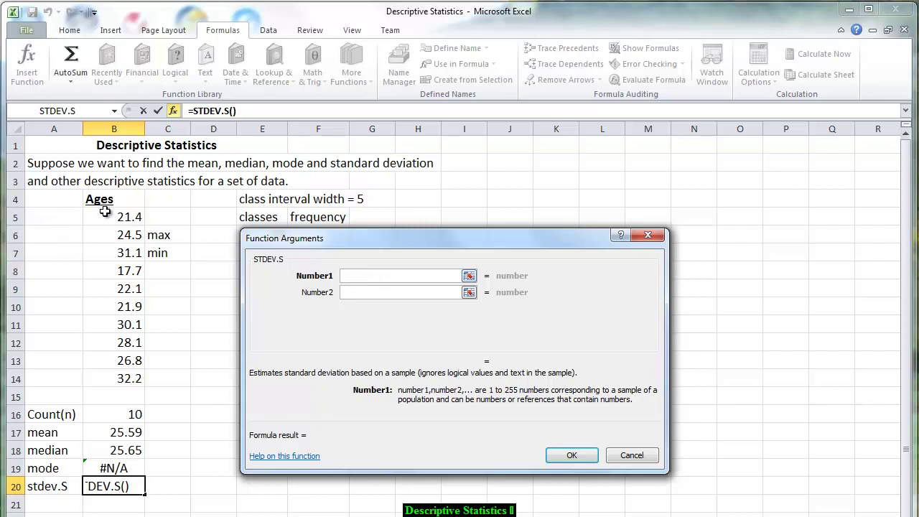
drag(105, 212, 108, 378)
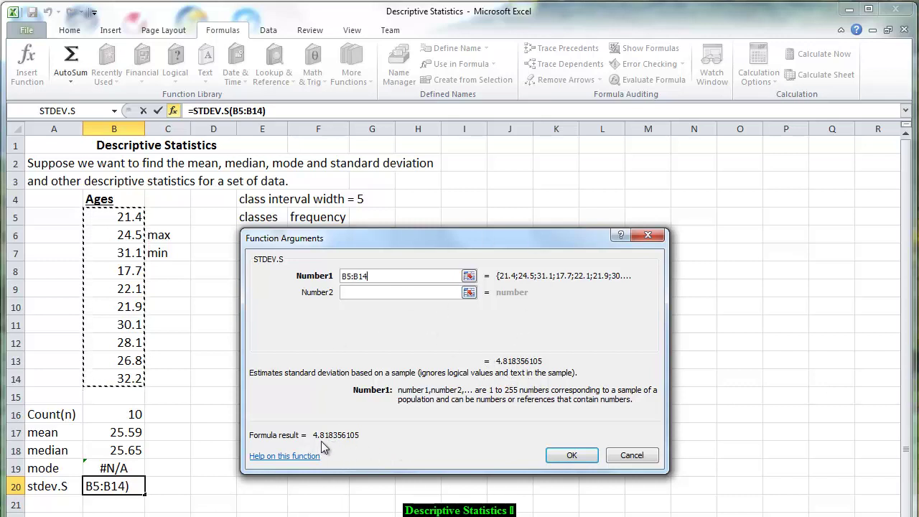
click(572, 456)
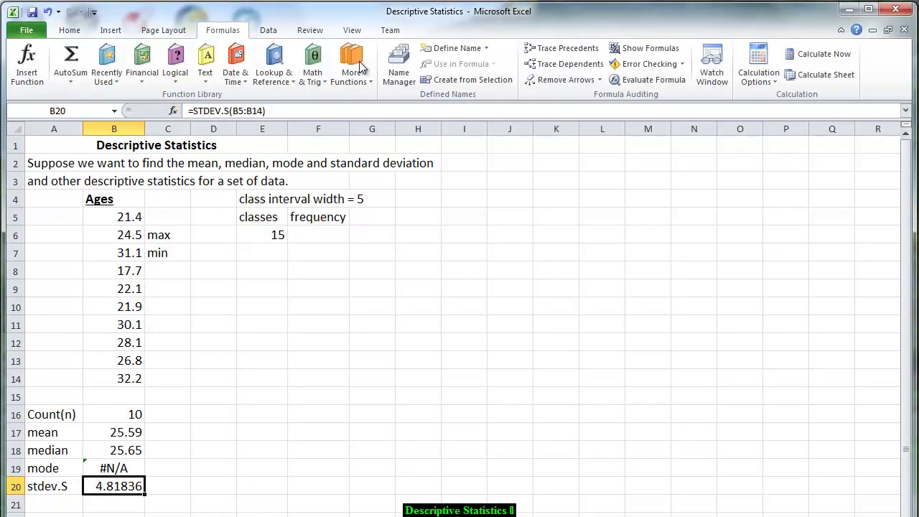
Step: Decrease B20's decimals twice so the standard deviation displays as 4.818
click(69, 33)
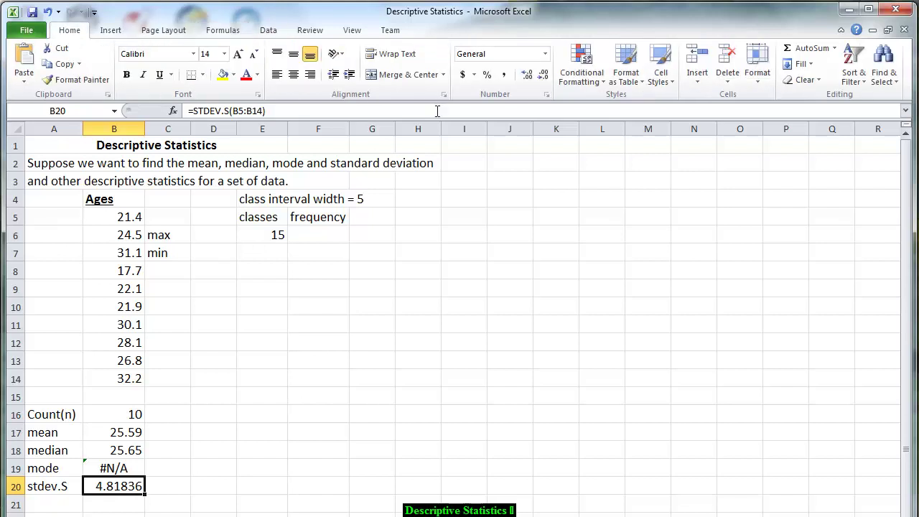
click(546, 77)
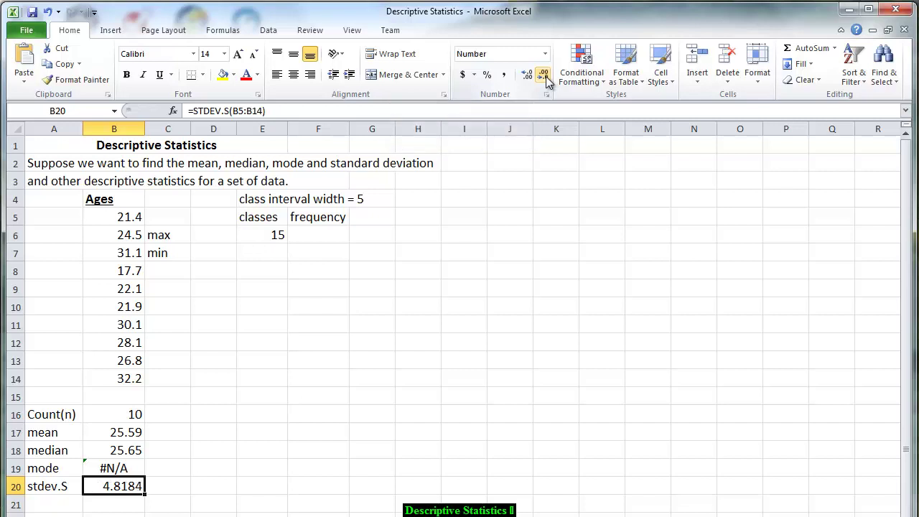
click(545, 76)
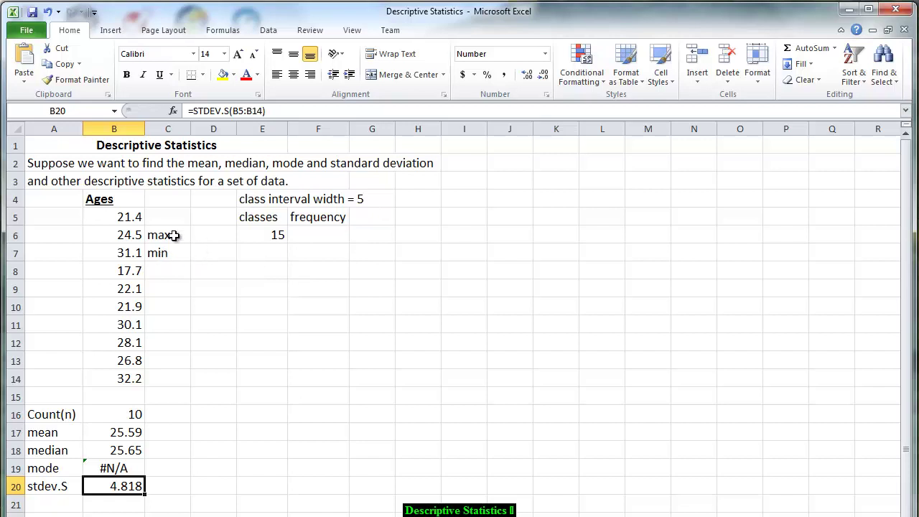
Step: Add the label 'Range' in C8 beneath the max and min labels
click(169, 272)
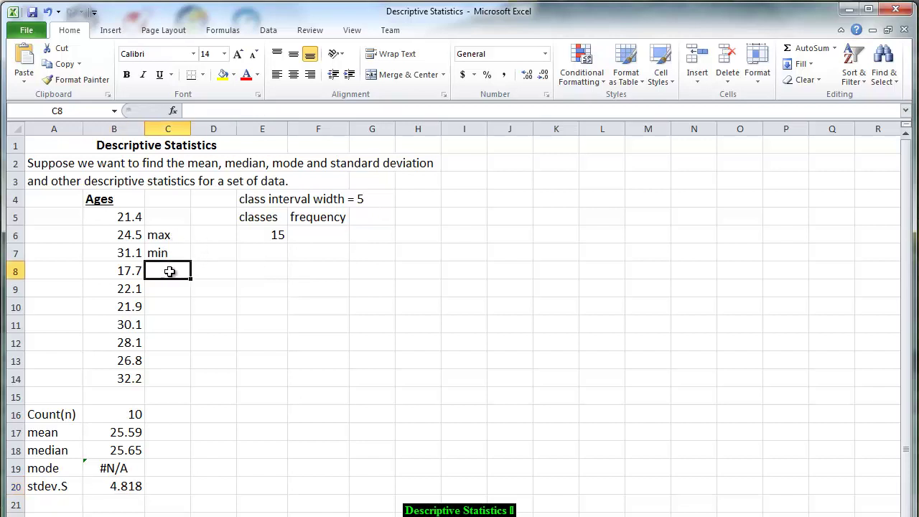
text(Ra)
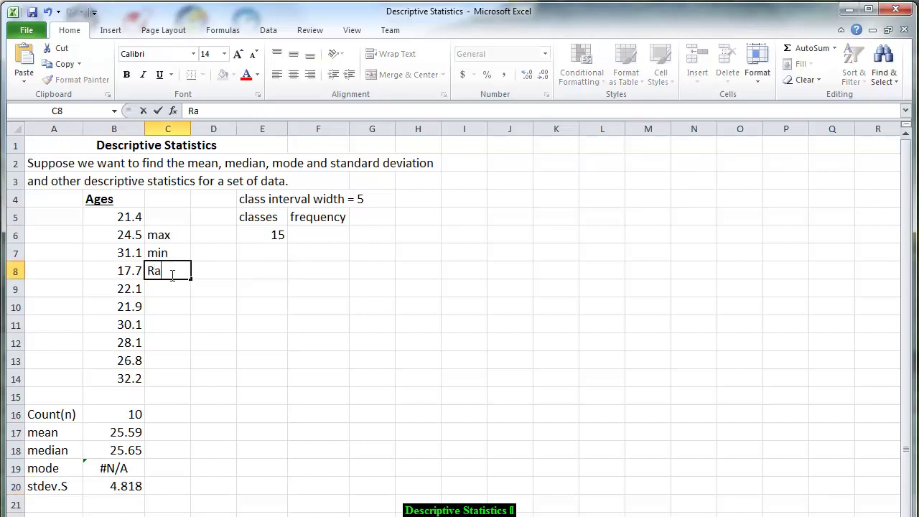
text(nge)
click(204, 276)
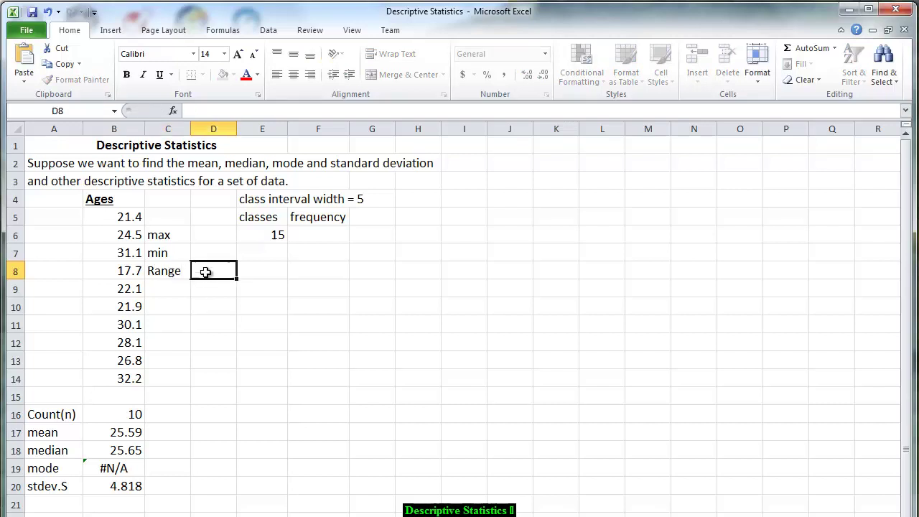
click(203, 236)
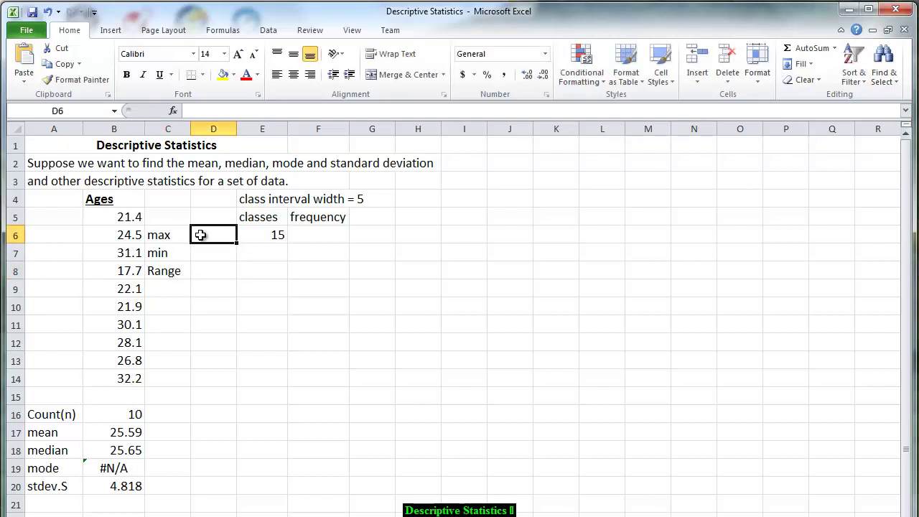
Step: Enter =MAX(B5:B14) in D6 so the maximum age shows 32.2
text(=)
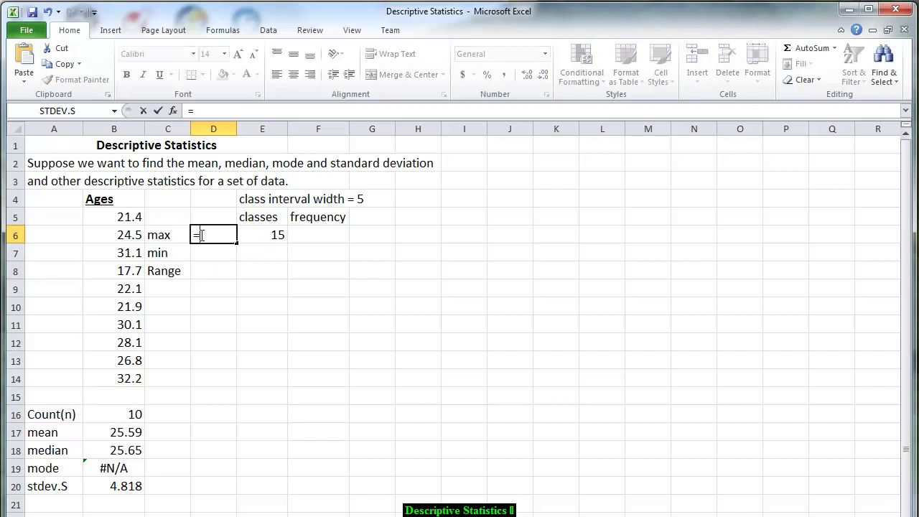
text(ma)
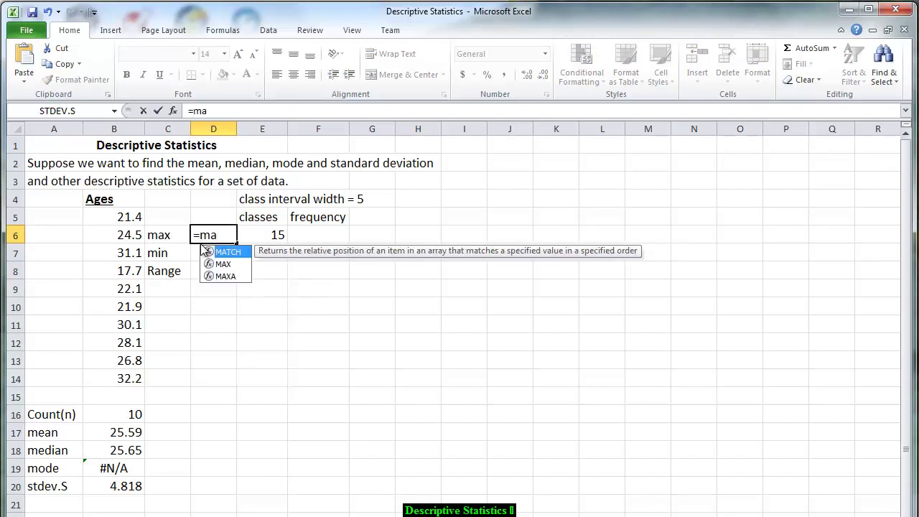
click(220, 263)
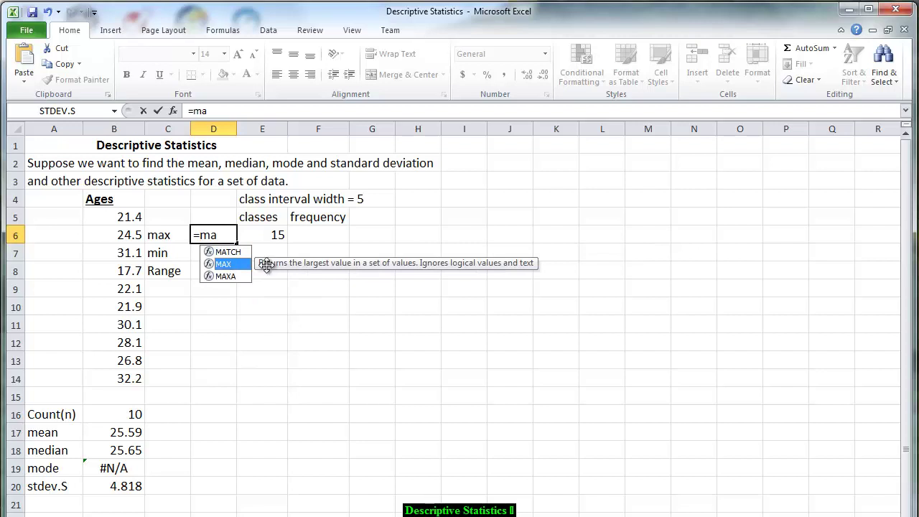
double_click(220, 265)
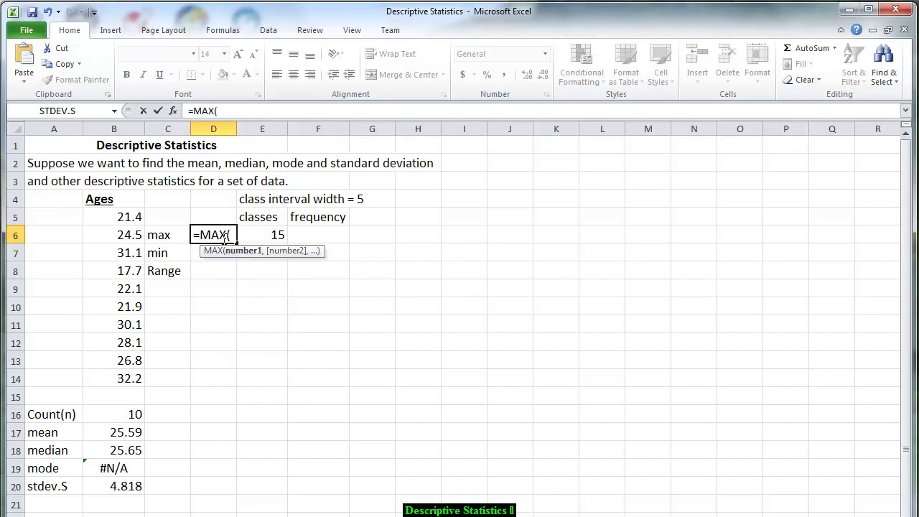
drag(107, 219, 114, 373)
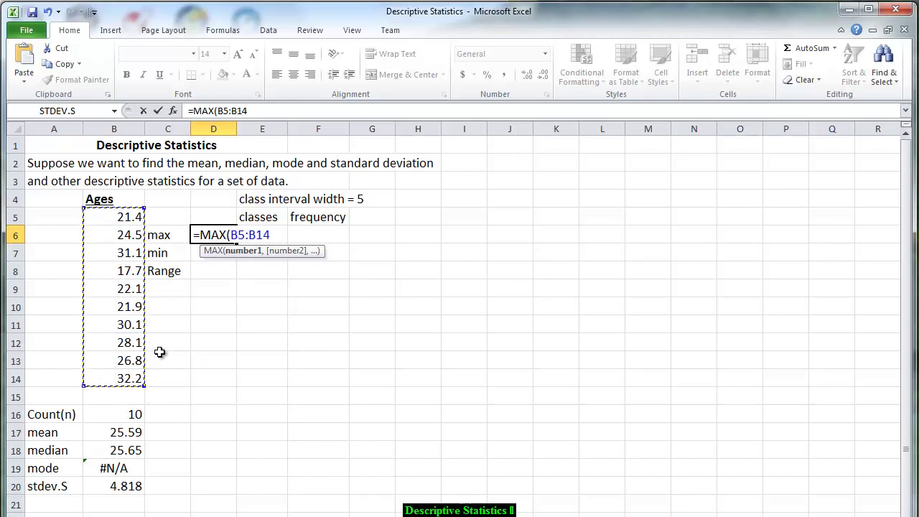
key(Return)
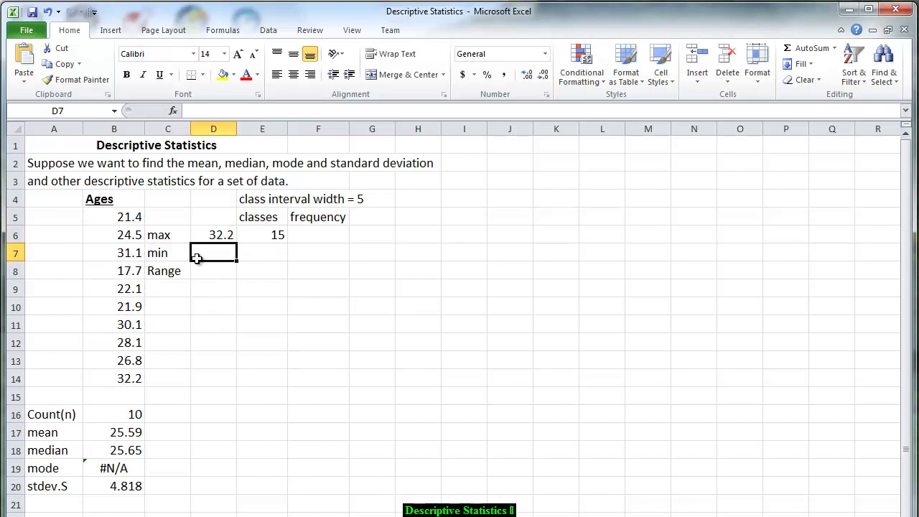
Step: Enter =MIN(B5:B14) in D7 so the minimum age shows 17.7
text(=)
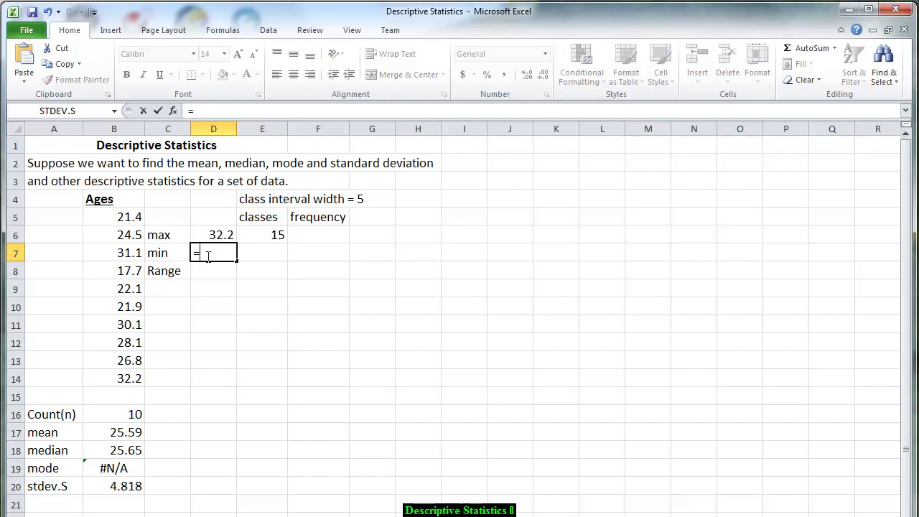
text(mi)
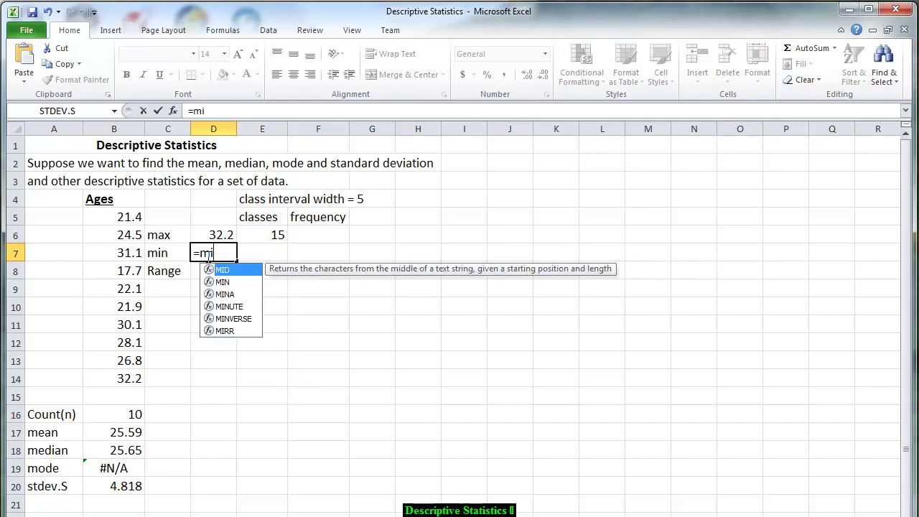
double_click(223, 282)
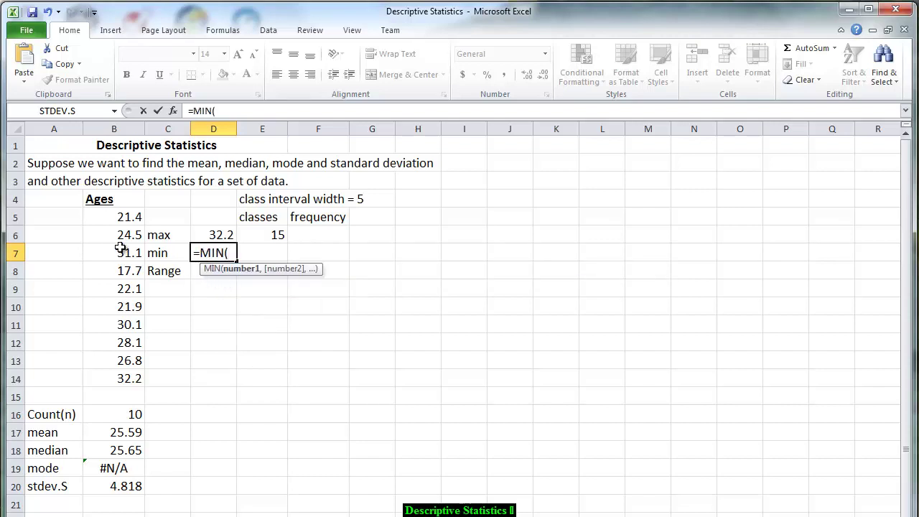
drag(123, 219, 128, 381)
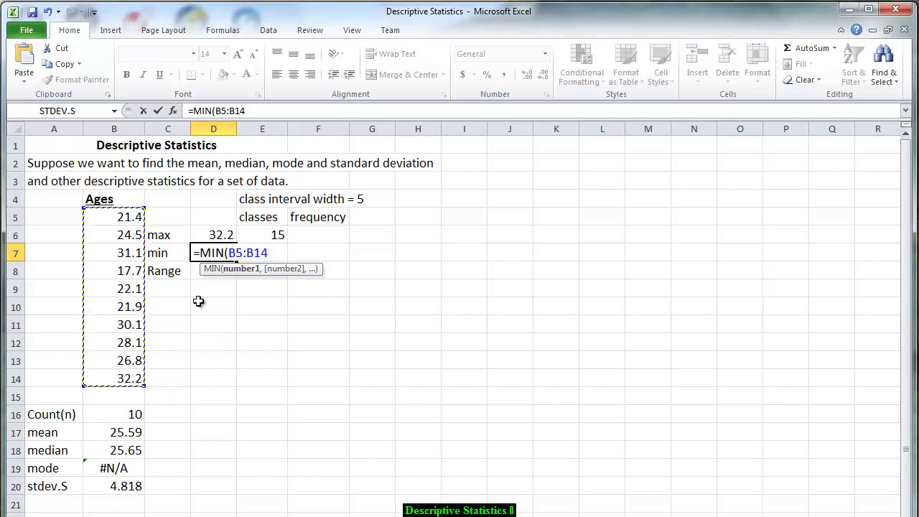
key(Return)
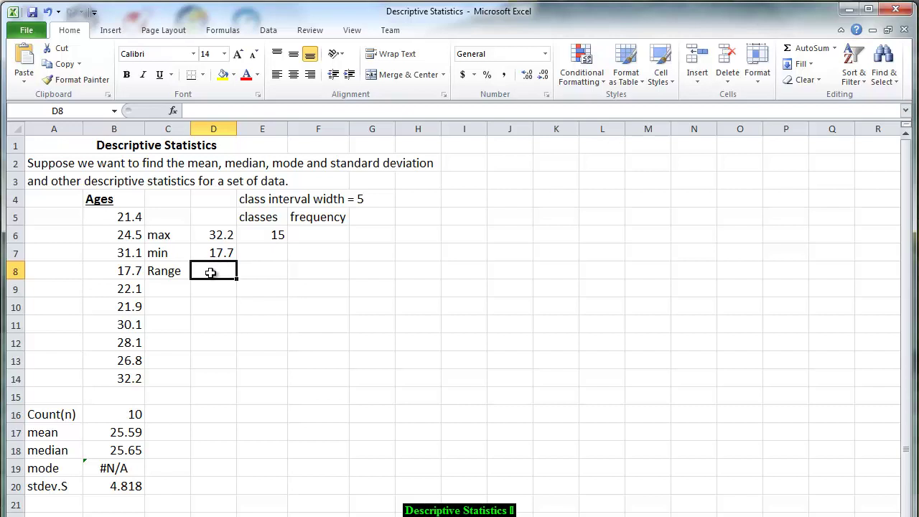
Step: Build the formula =D6-D7 in D8, giving a range of 14.5
text(=)
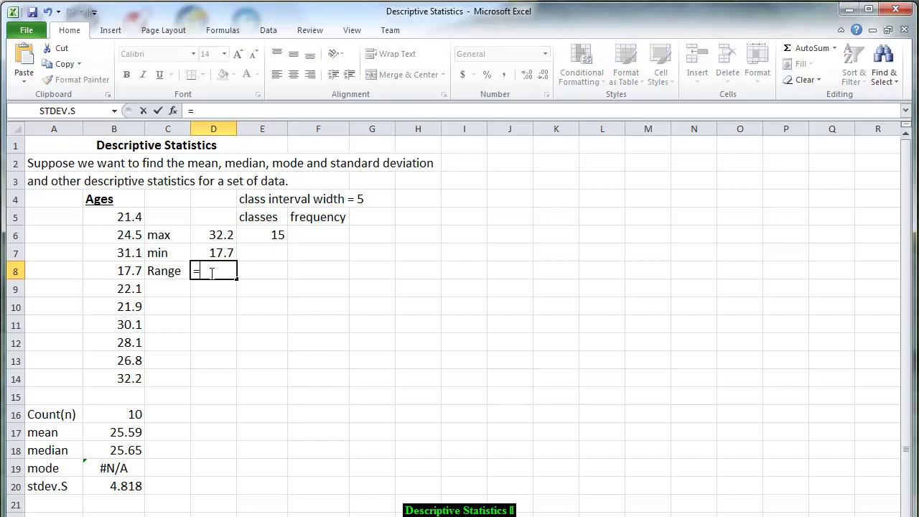
click(195, 238)
text(-)
click(215, 255)
key(Return)
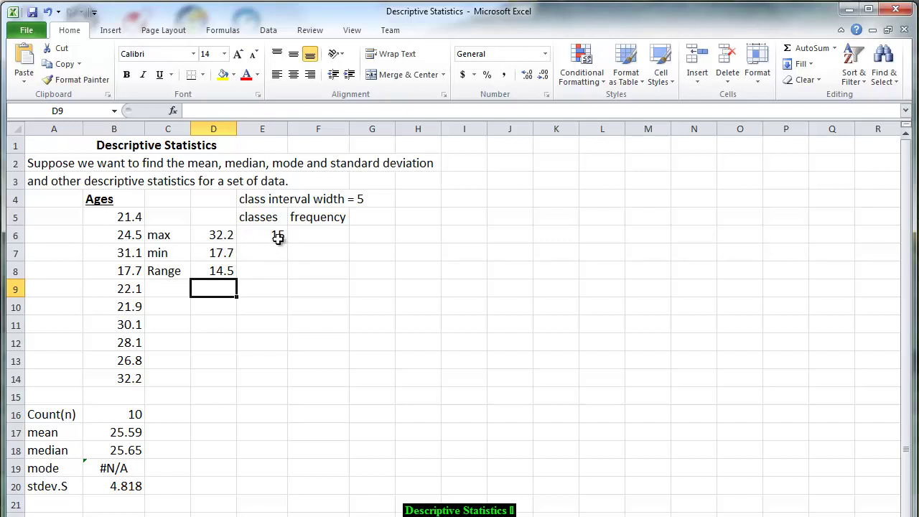
Step: Enter =E6+5 in E7 so the next class limit is 5 more than E6
click(246, 254)
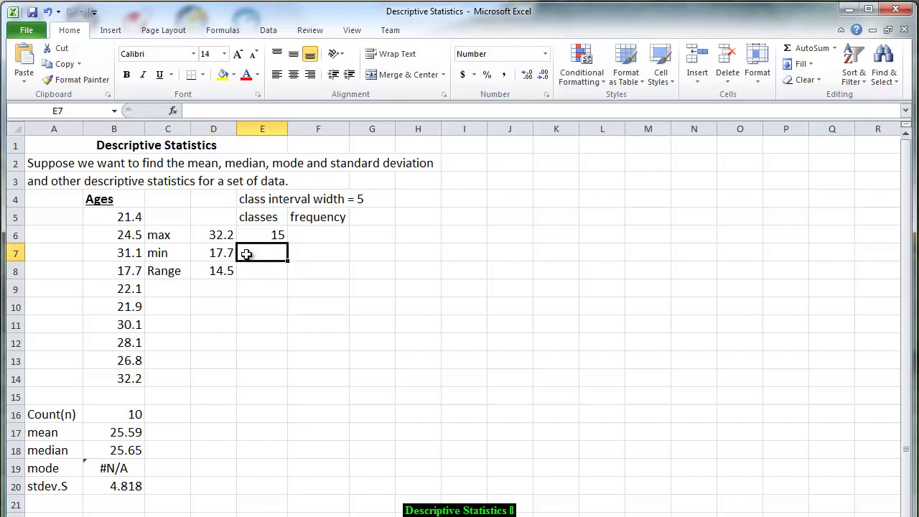
text(=)
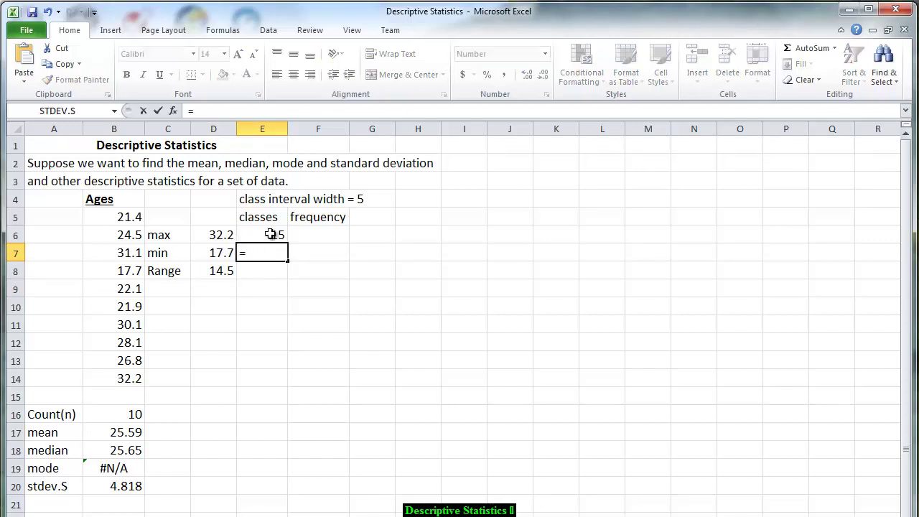
click(270, 234)
text(+5)
key(Return)
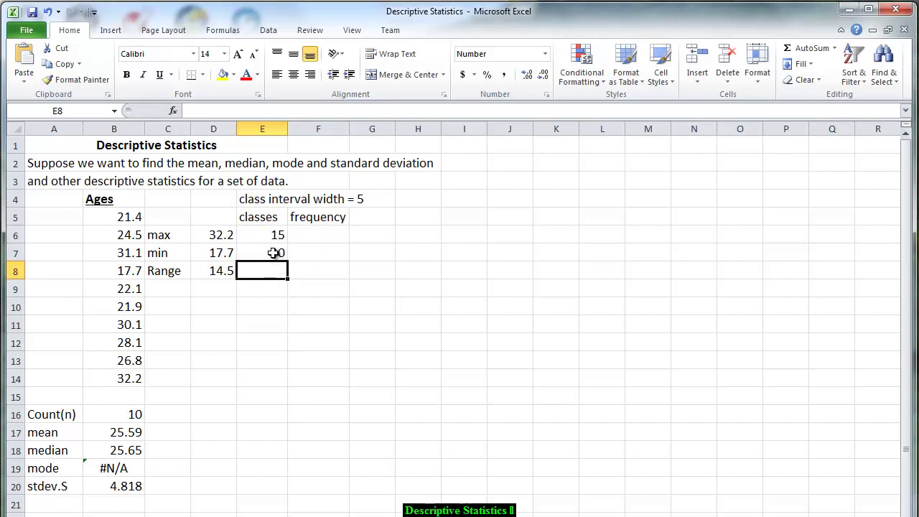
Step: Fill the +5 formula down to E11, then replace E11's value with 'more'
click(274, 251)
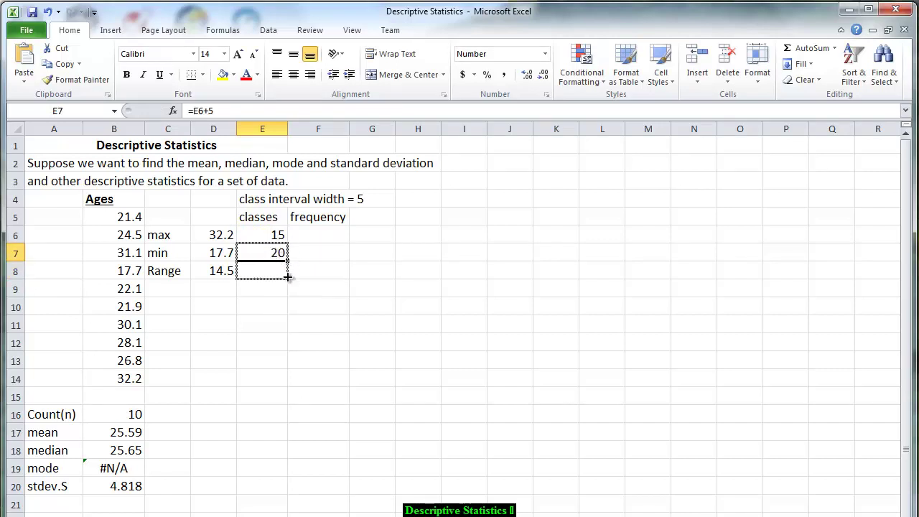
drag(287, 277, 287, 332)
click(278, 324)
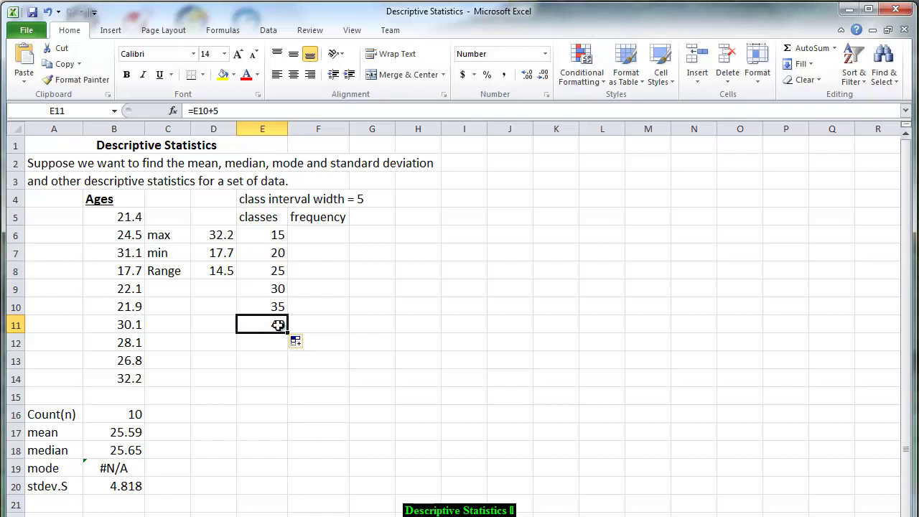
double_click(278, 325)
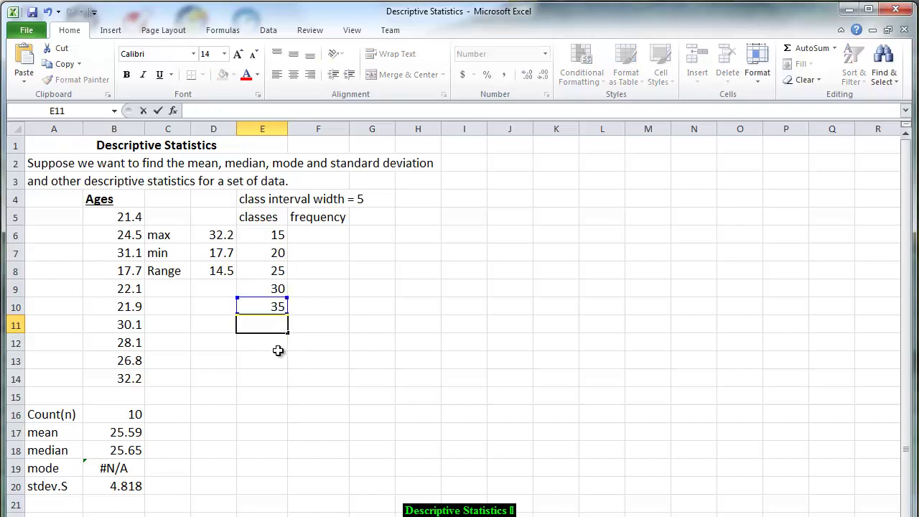
click(277, 349)
click(262, 323)
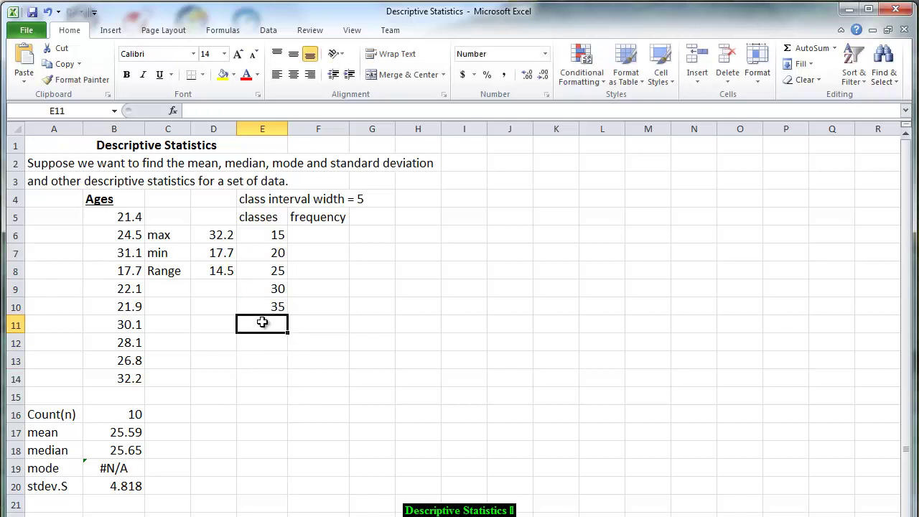
text(more)
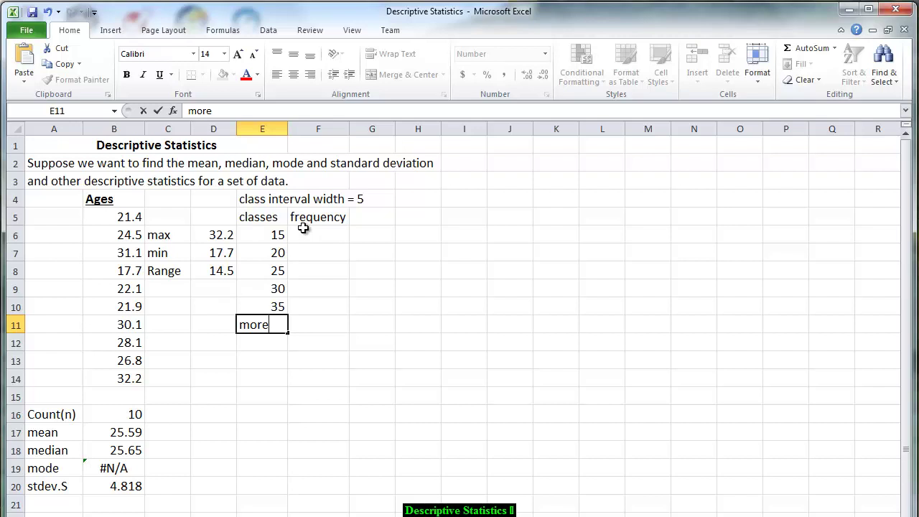
Step: Type =FREQUENCY(B5:B14,E6:E10) for the selected frequency cells F6:F11
drag(320, 232, 321, 319)
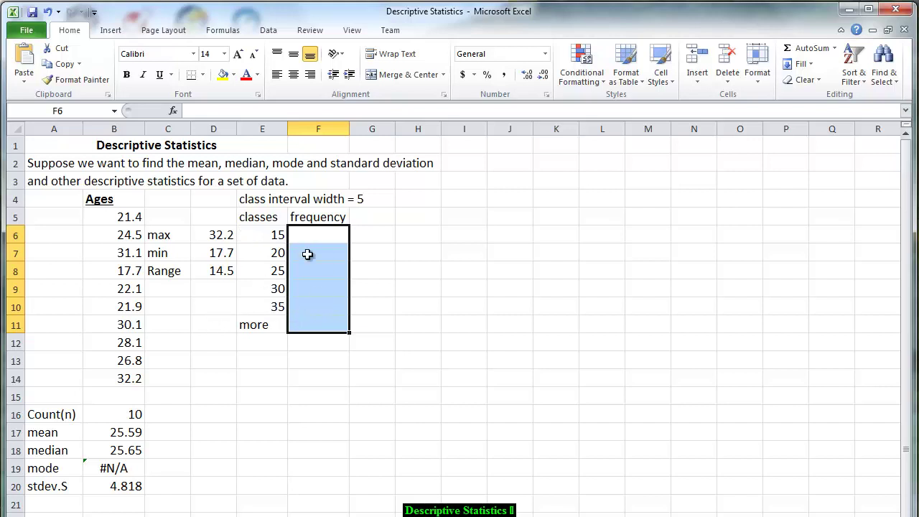
click(190, 111)
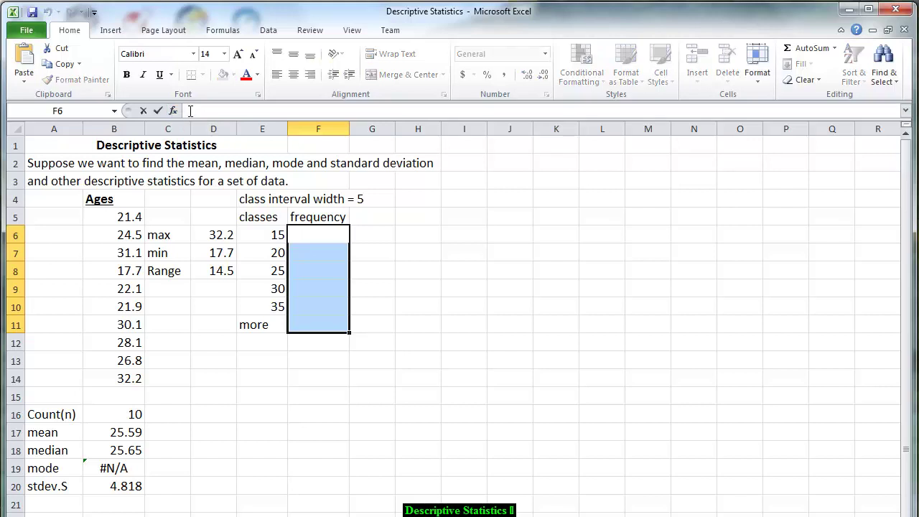
text(=)
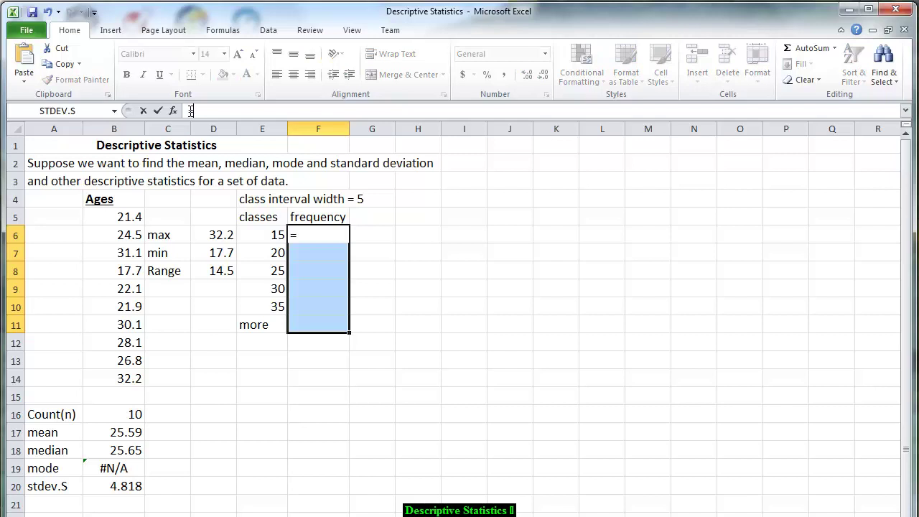
text(fre)
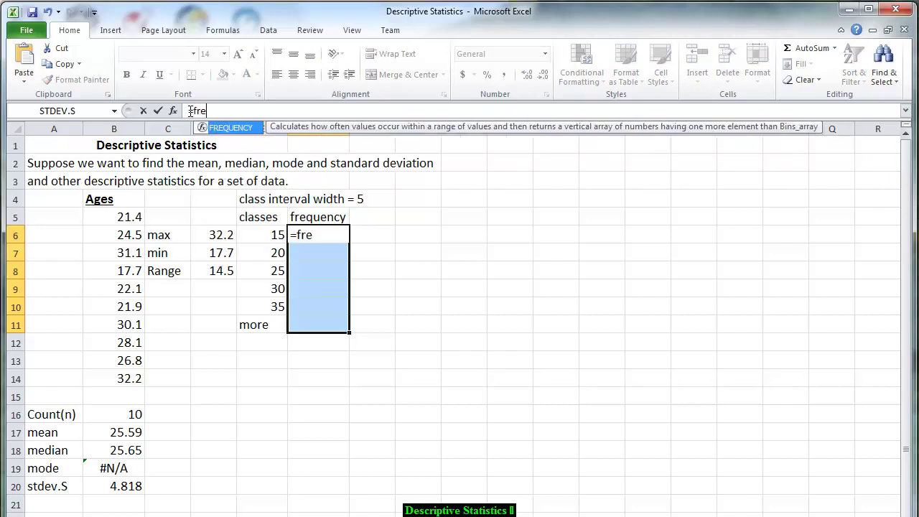
text(q)
double_click(227, 128)
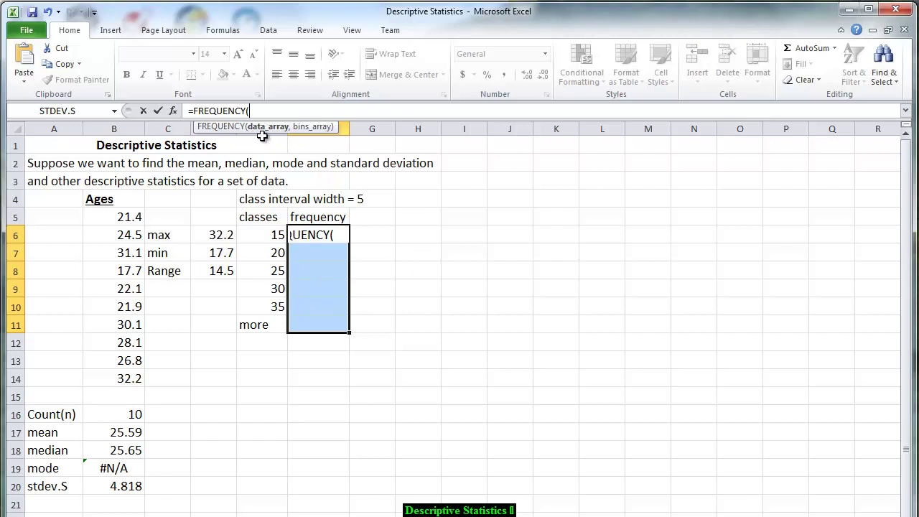
drag(109, 214, 115, 373)
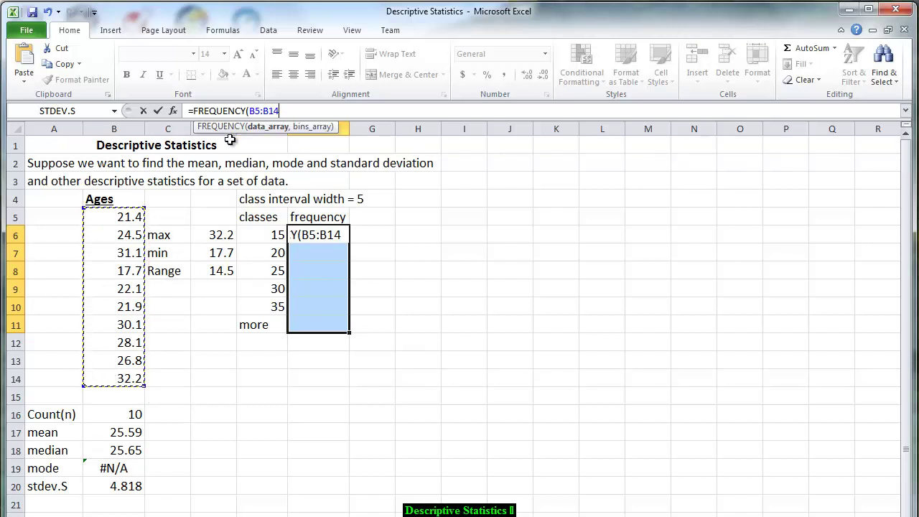
text(,)
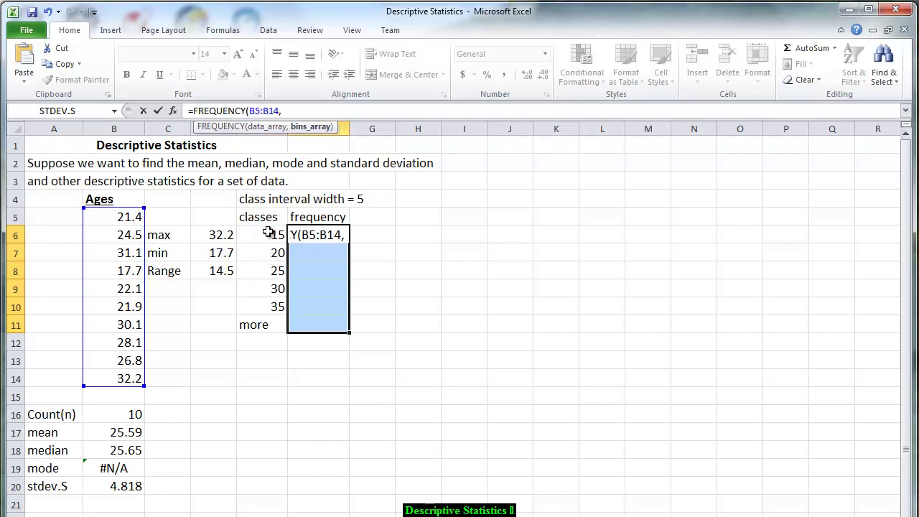
drag(267, 231, 270, 302)
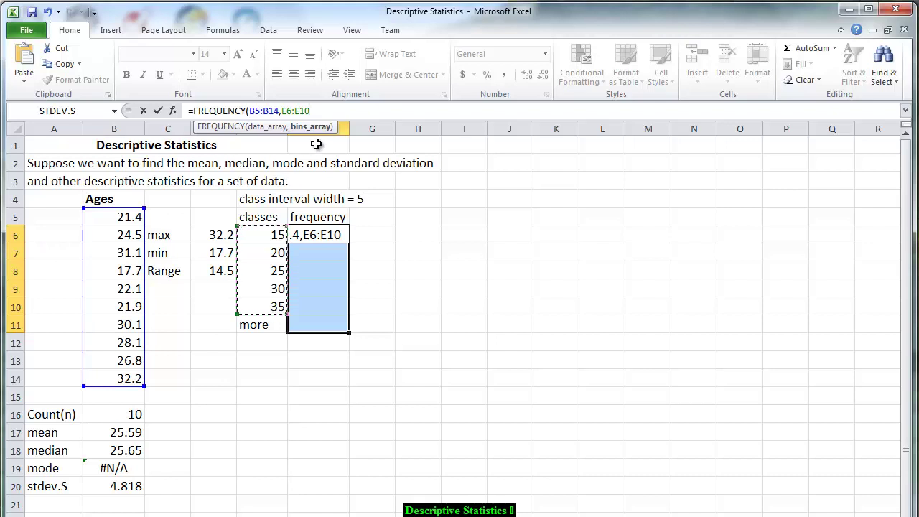
text())
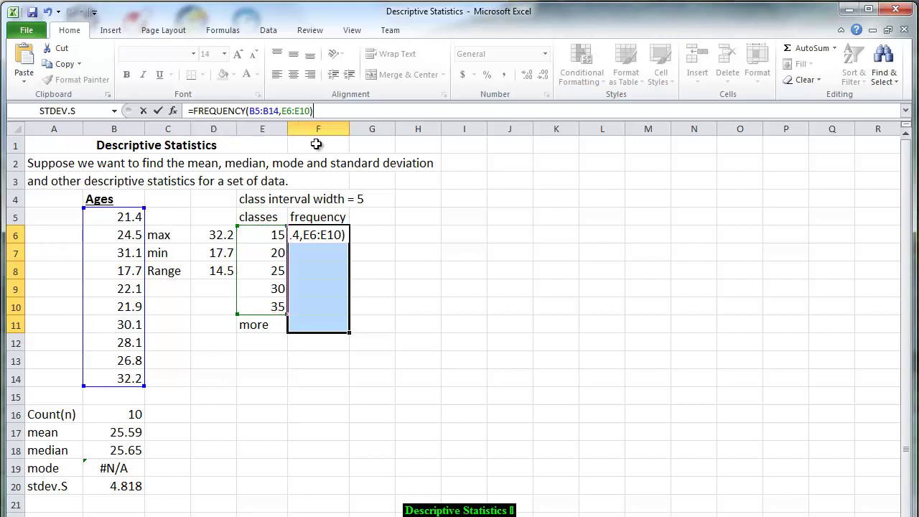
Step: Enter the FREQUENCY array formula with Ctrl+Shift+Enter and hide rows 12 and 13
key(ctrl+shift+Return)
click(266, 360)
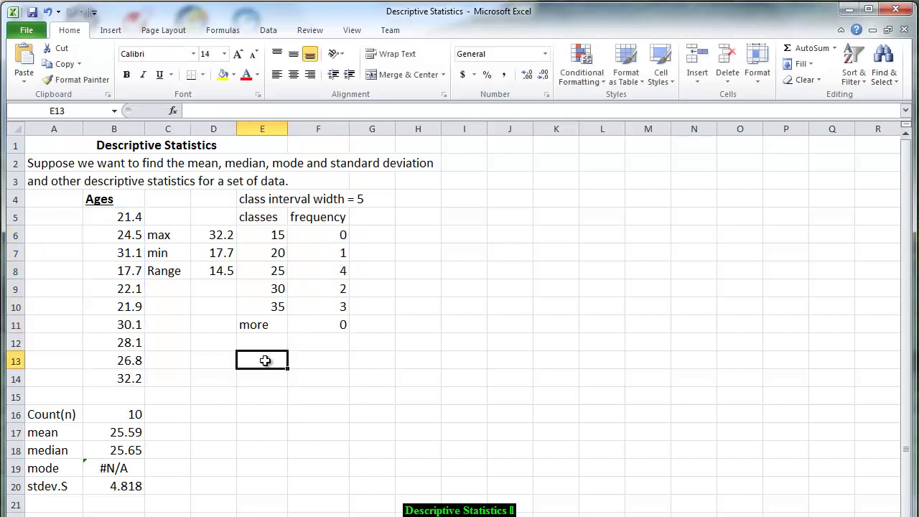
click(250, 345)
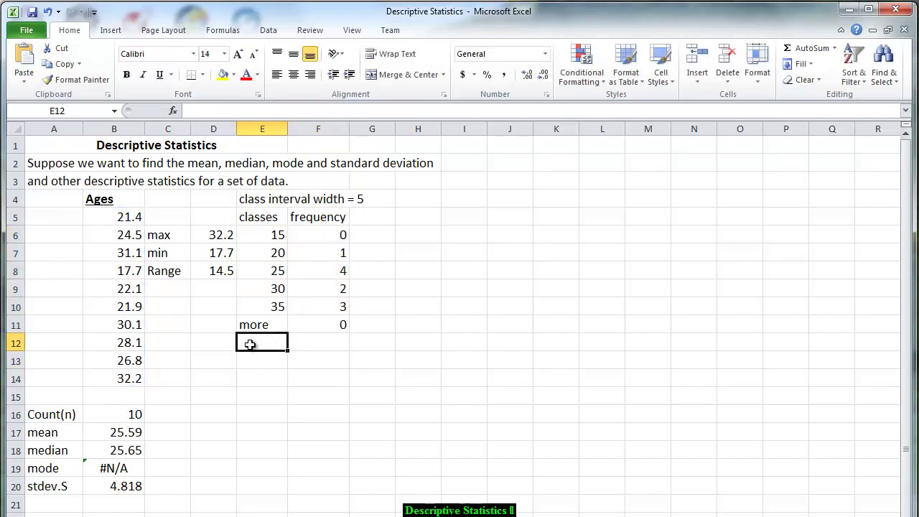
key(ctrl+9)
text(pre)
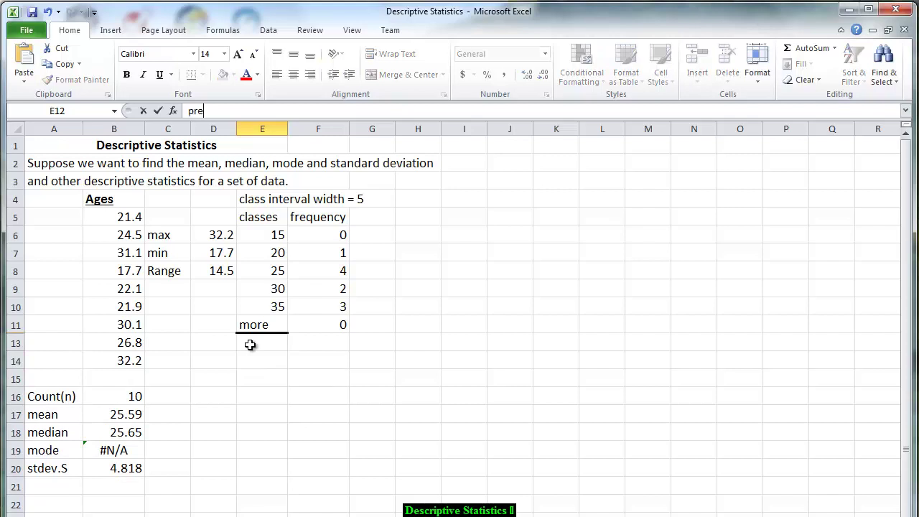
key(Return)
key(ctrl+9)
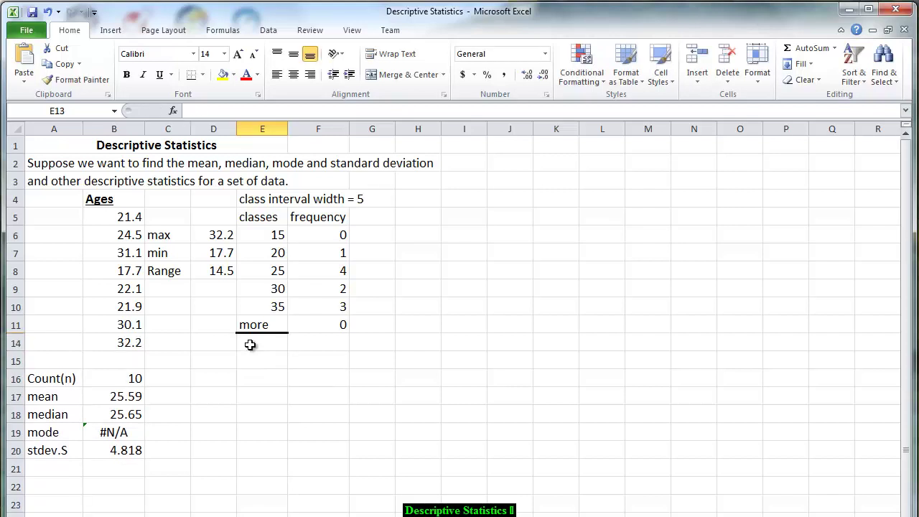
text(()
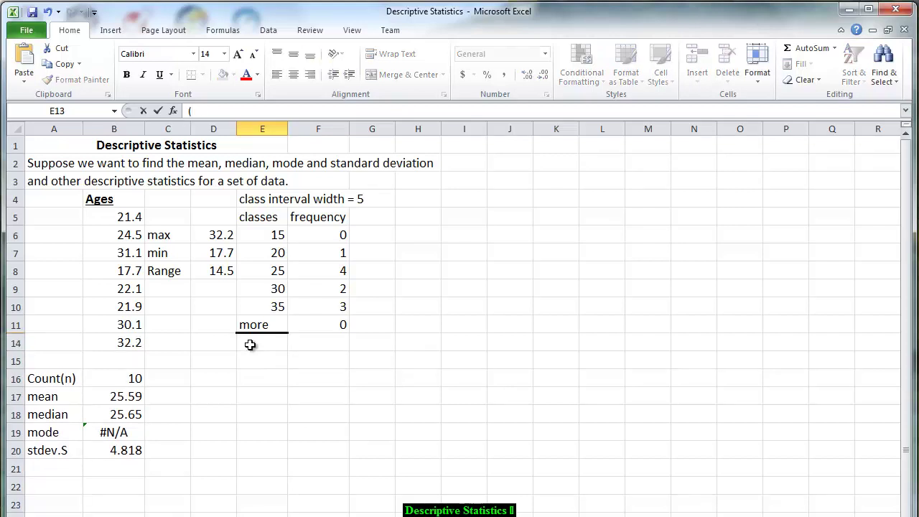
key(Return)
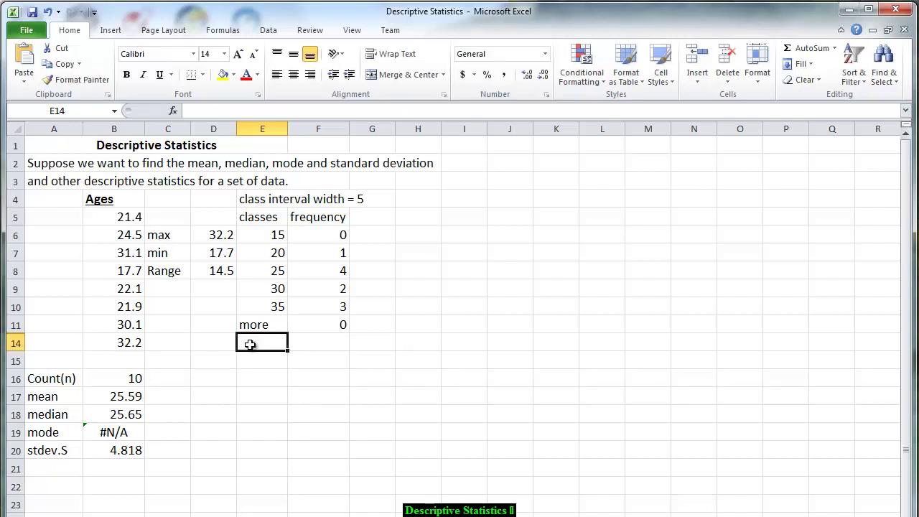
Step: Add the note '(press: control + shift + enter)' in E14, fixing the typo in 'press'
text((pess)
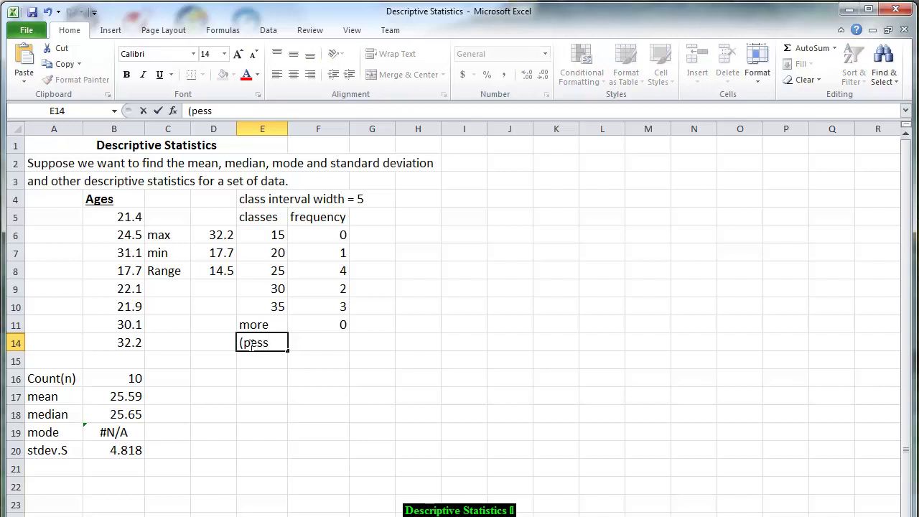
text(: control + shif)
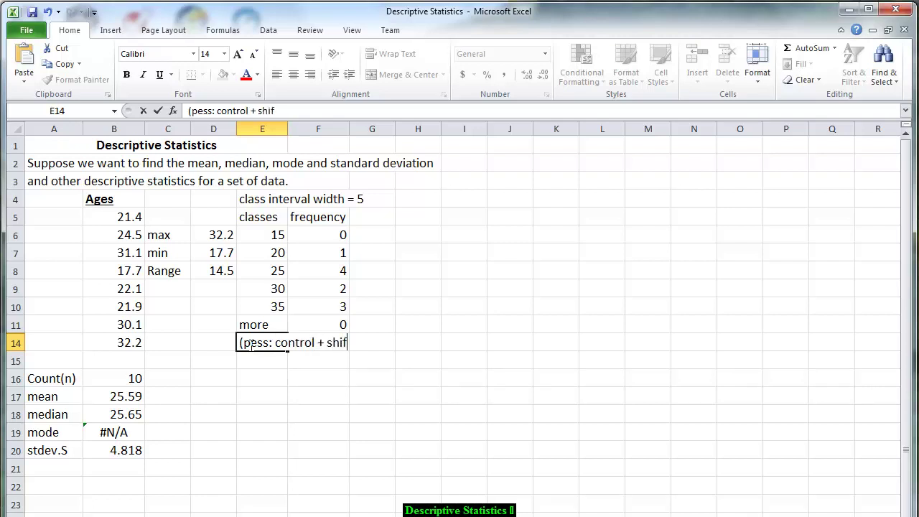
text(t + enter))
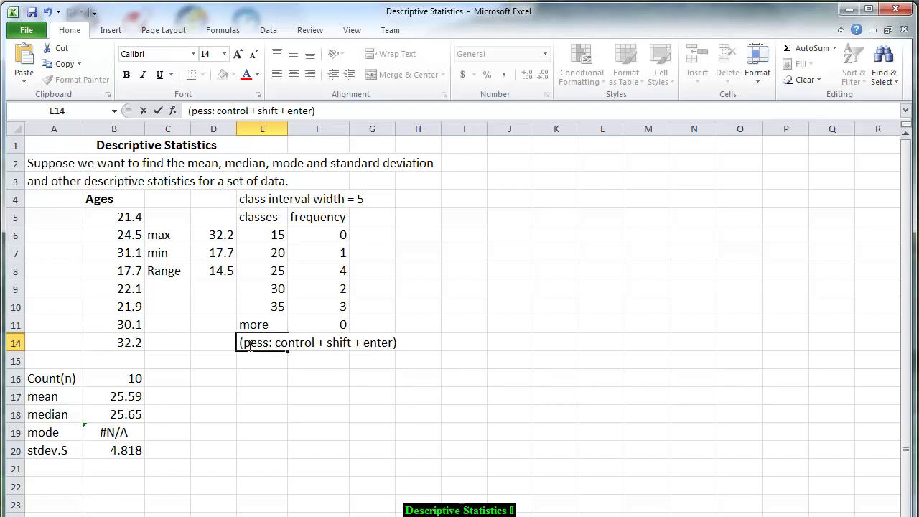
click(249, 343)
text(r)
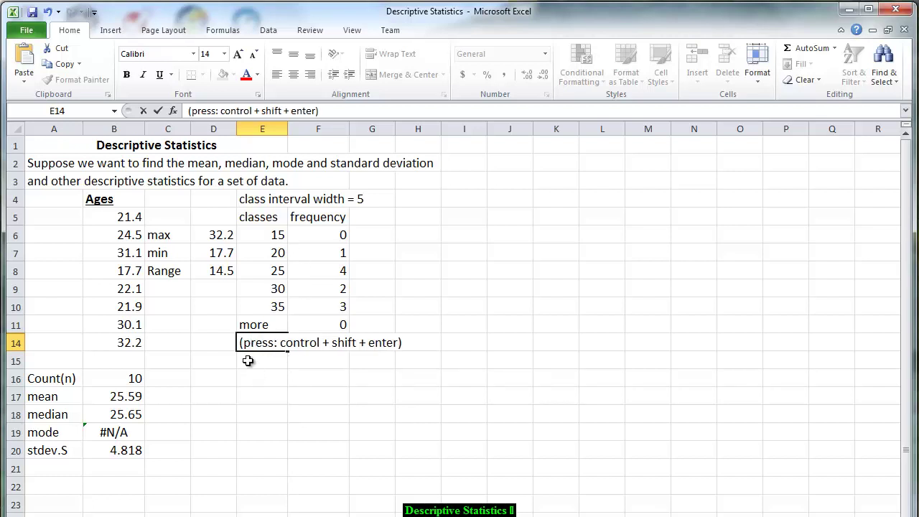
key(Return)
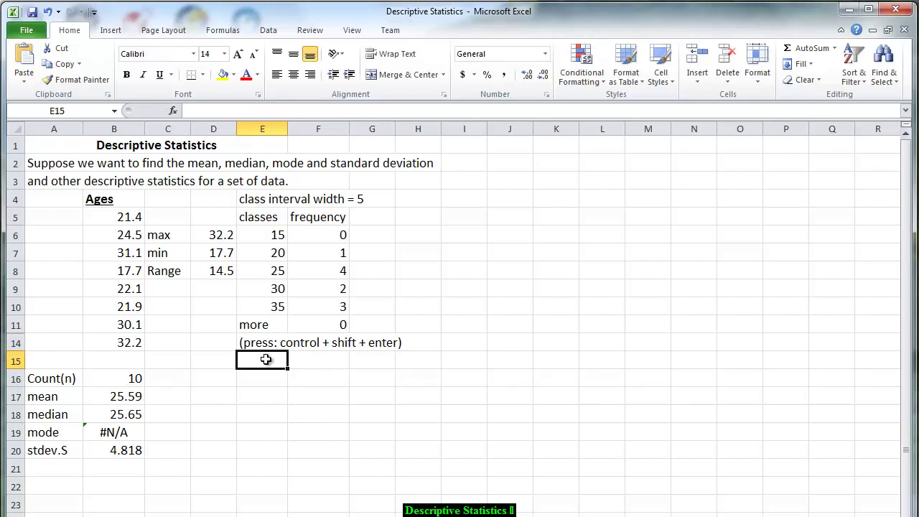
Step: Type the headings Classes in E15 and frequency in F15
text(Class)
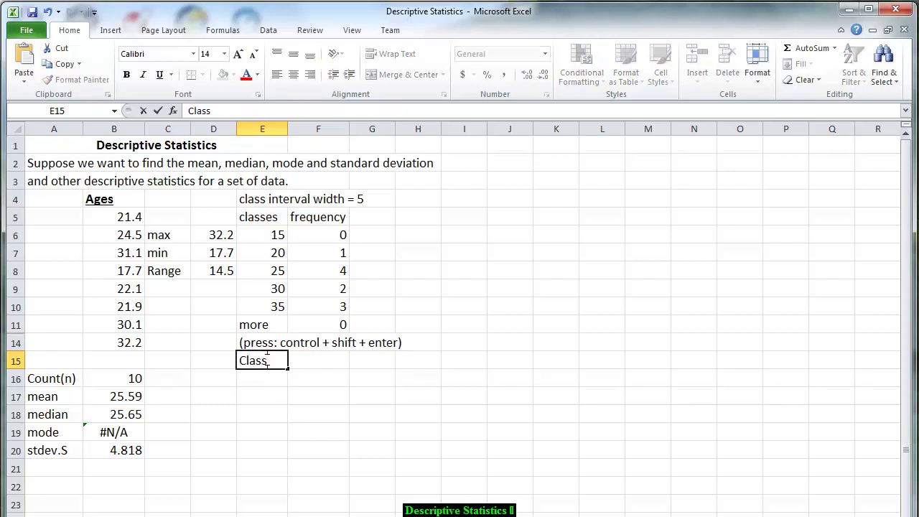
text(es)
click(306, 359)
text(Freq)
click(284, 379)
Step: Format headings E15:F15 in standard red font with a thick bottom border
drag(257, 360, 310, 362)
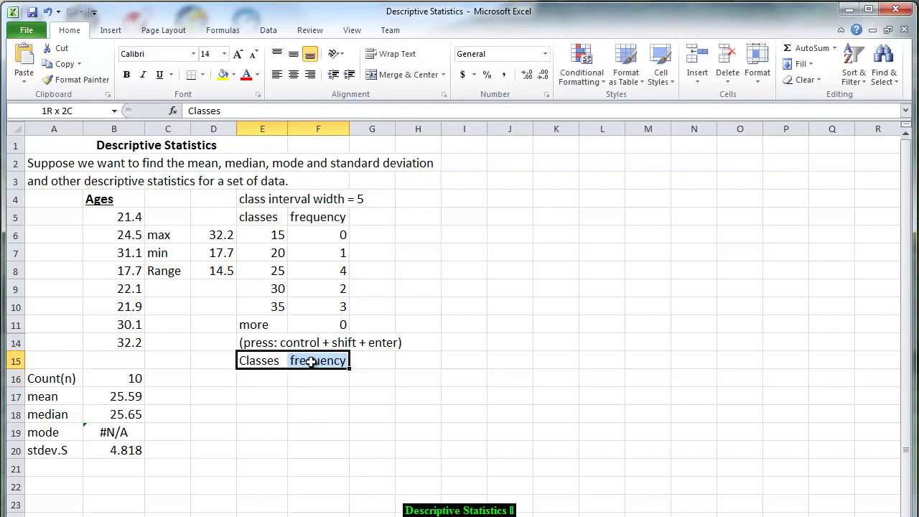
click(253, 79)
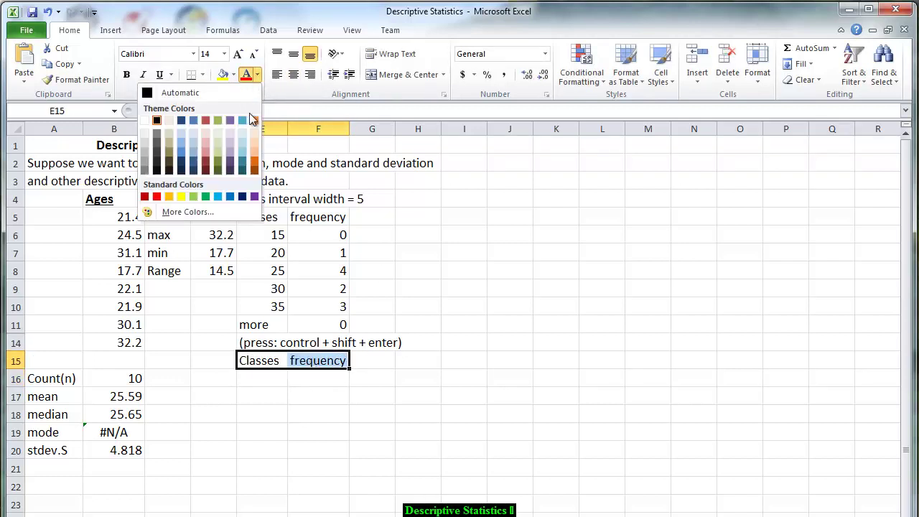
click(206, 120)
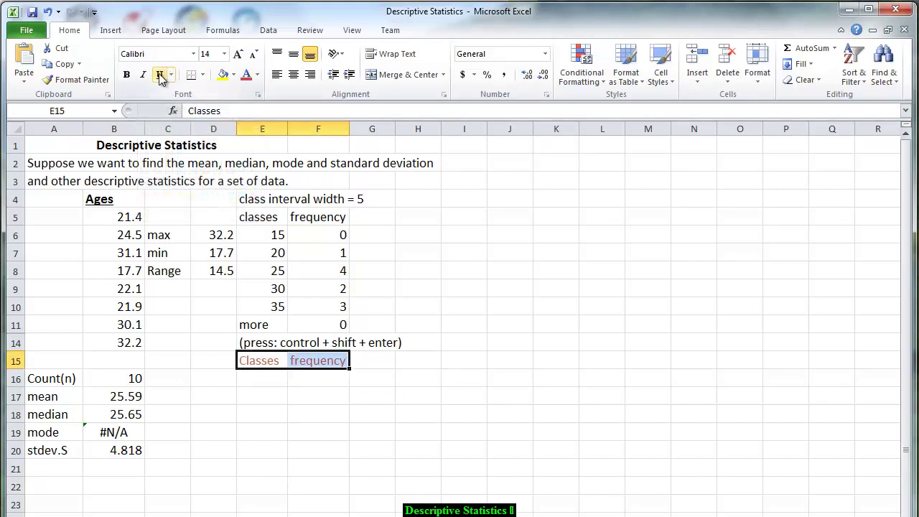
click(204, 77)
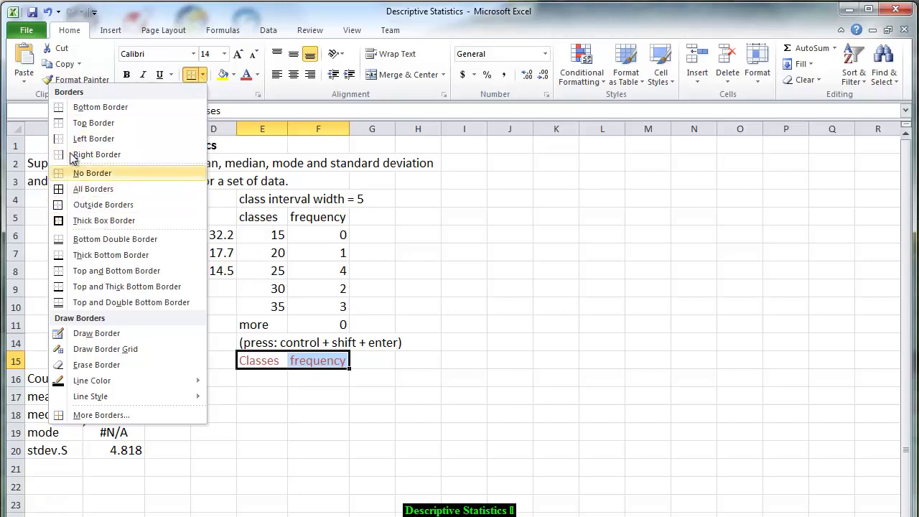
click(79, 254)
click(251, 388)
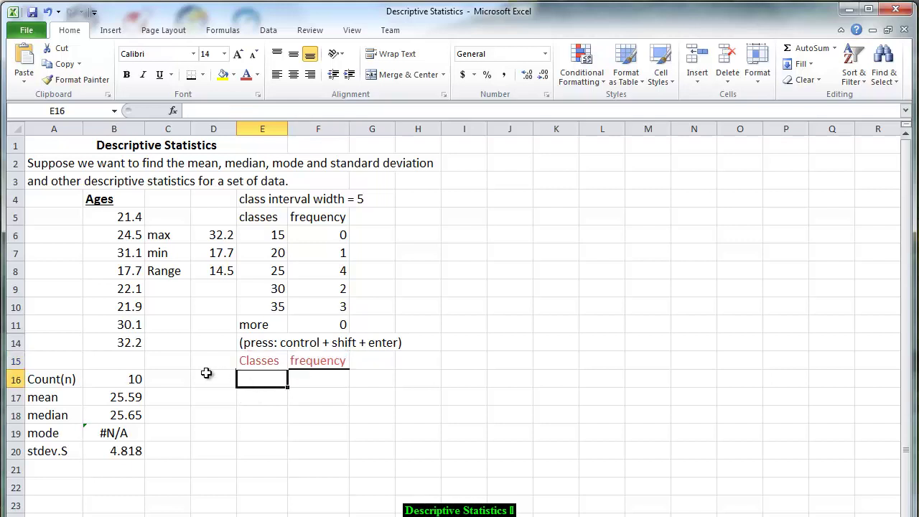
click(307, 381)
drag(259, 362, 316, 361)
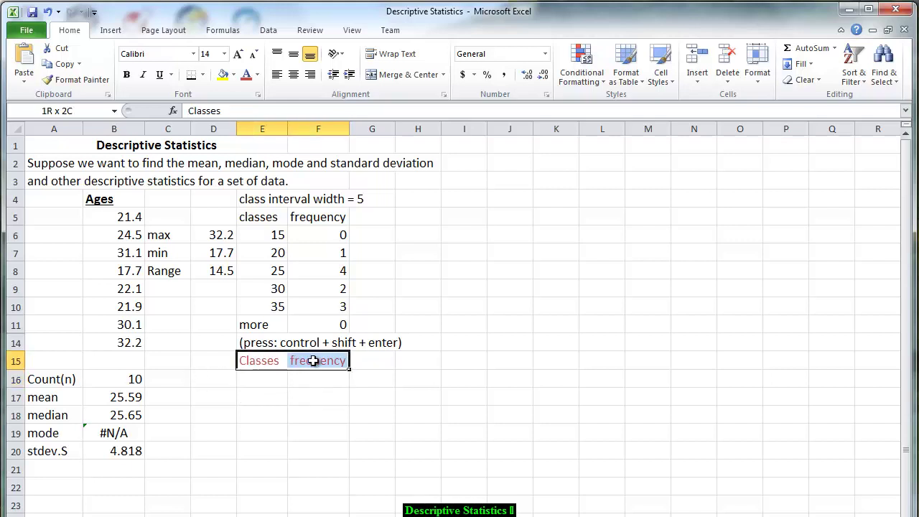
click(256, 76)
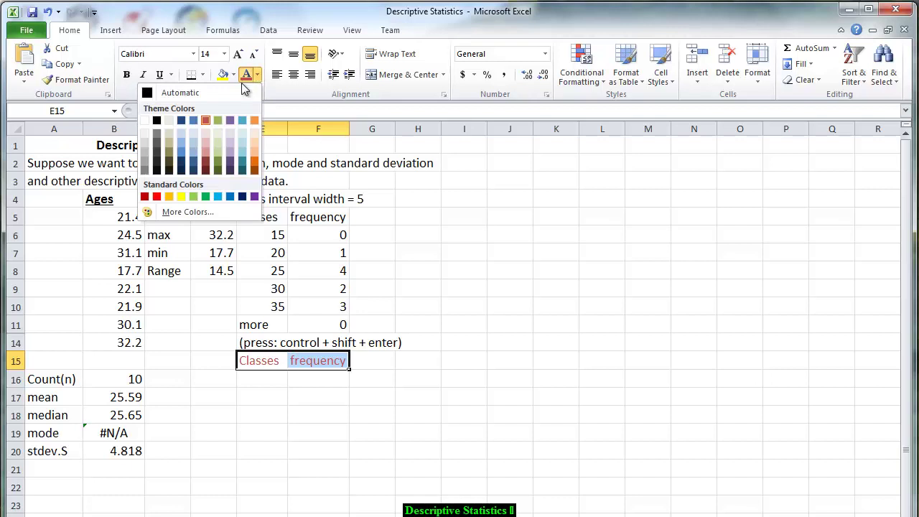
click(146, 198)
click(269, 385)
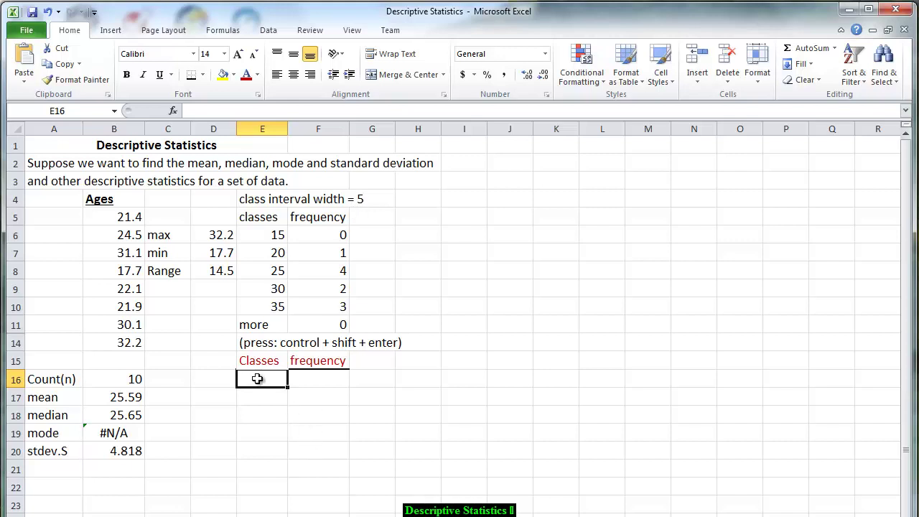
Step: Clear the 15-Nov date that appeared in E16 after entering 11-15
text(11)
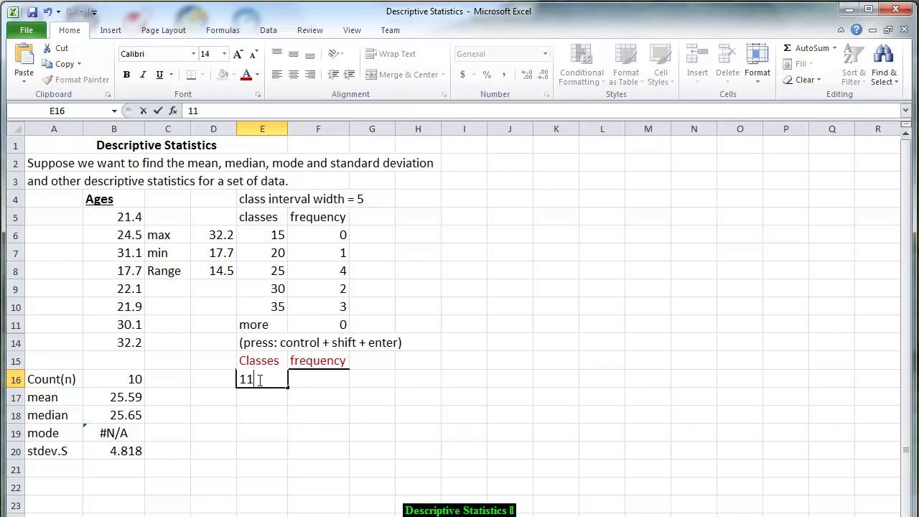
text(-15)
key(Return)
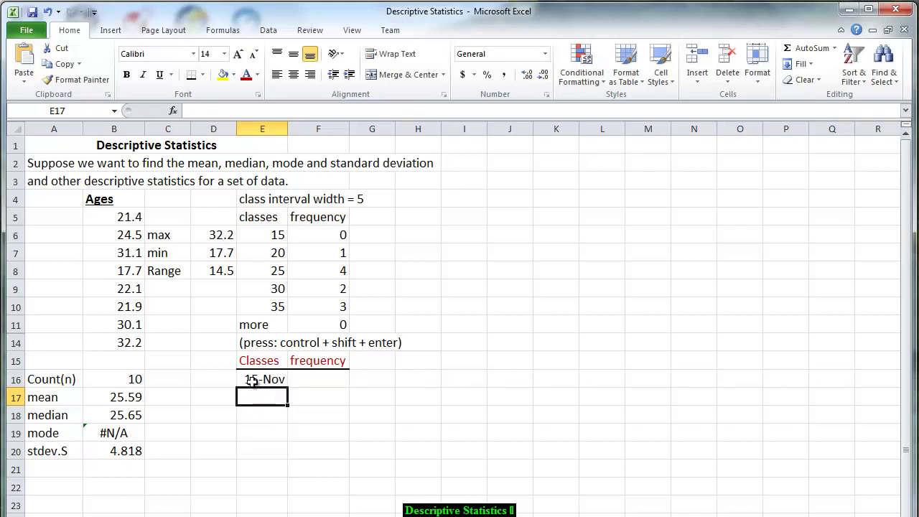
click(252, 381)
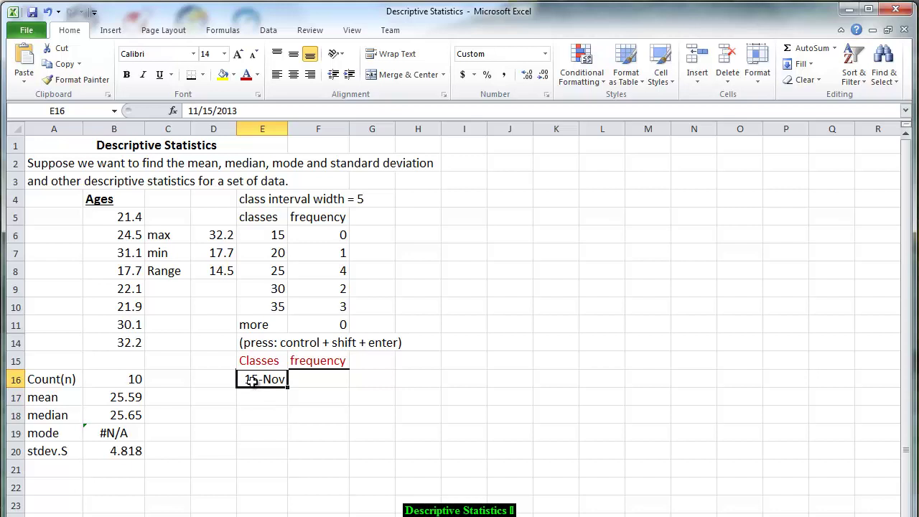
key(Delete)
Step: Format E16:E22 as Text and enter classes 11-15, 16-20, 21-25, 26-30, 31-35 and more
drag(252, 381, 284, 462)
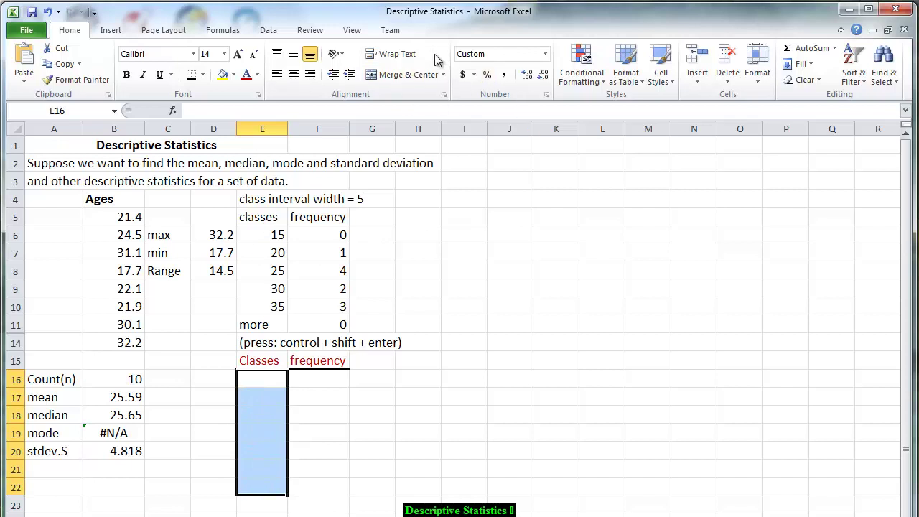
click(545, 53)
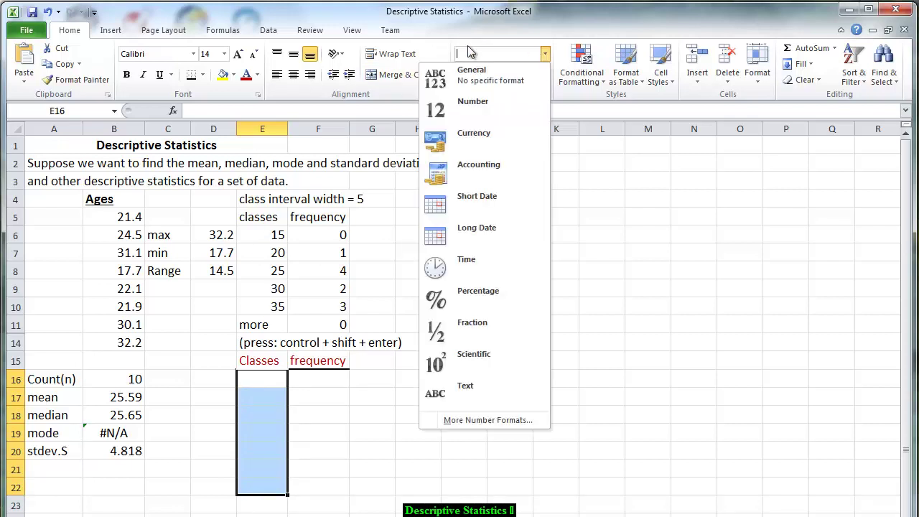
click(464, 389)
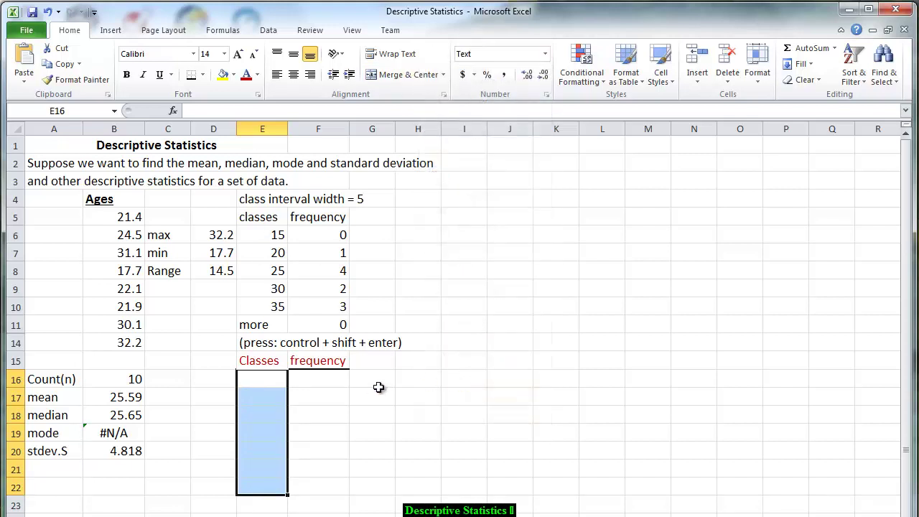
click(258, 379)
text(11-15)
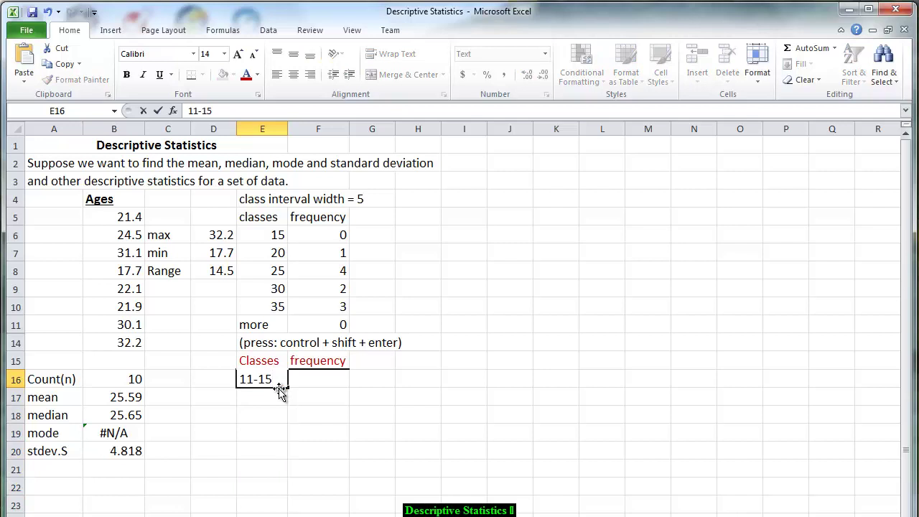
key(Return)
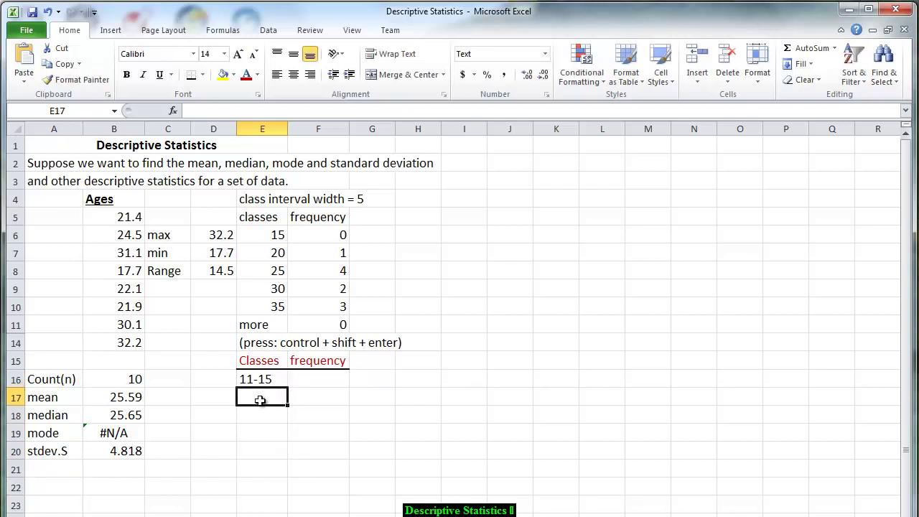
text(16-20)
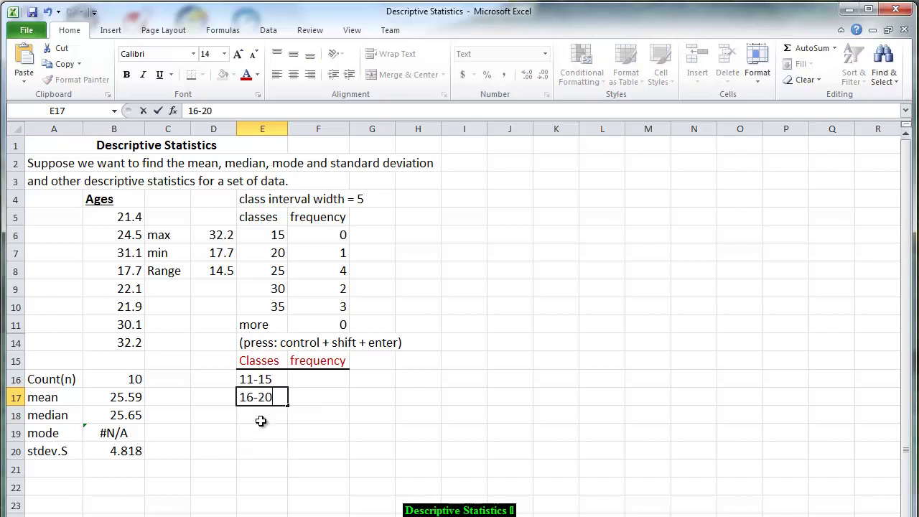
click(261, 421)
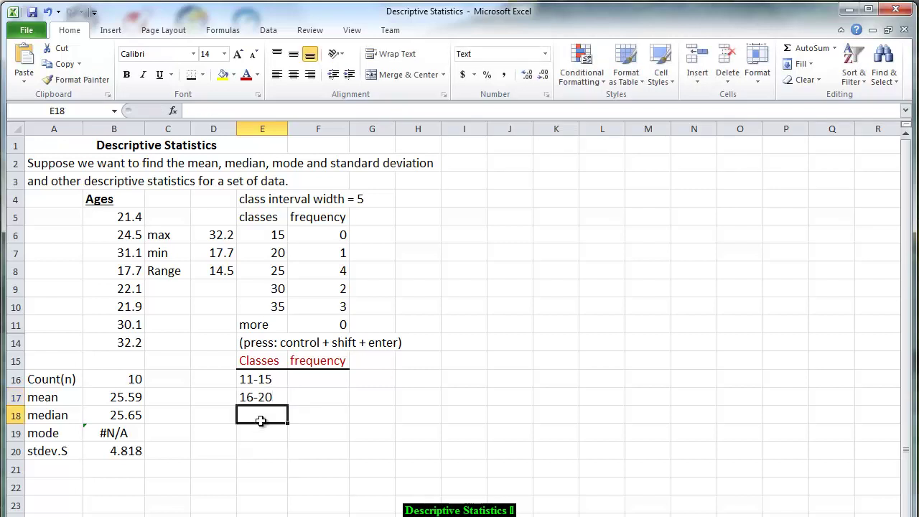
text(21)
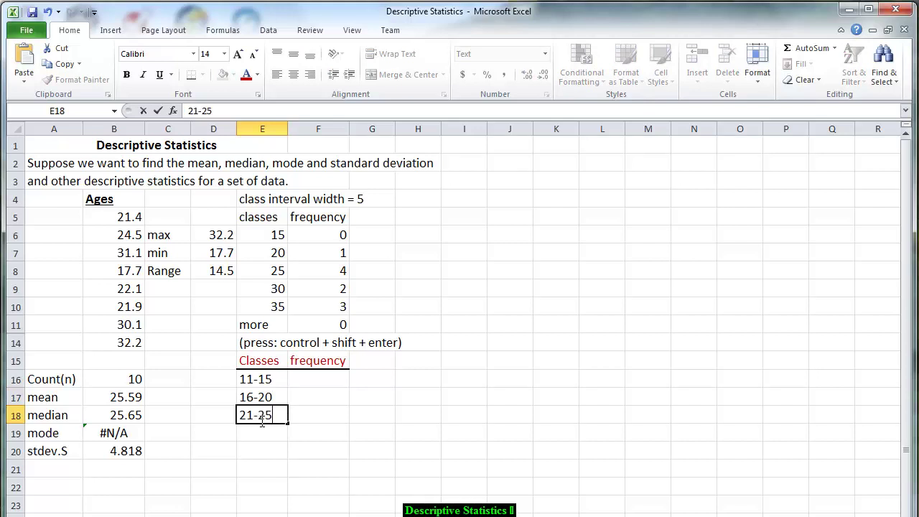
text(-25)
click(260, 433)
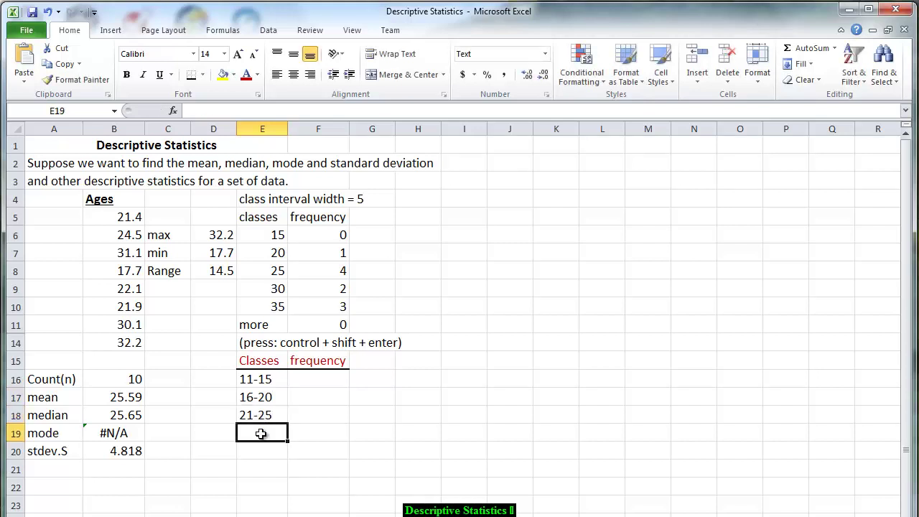
text(26)
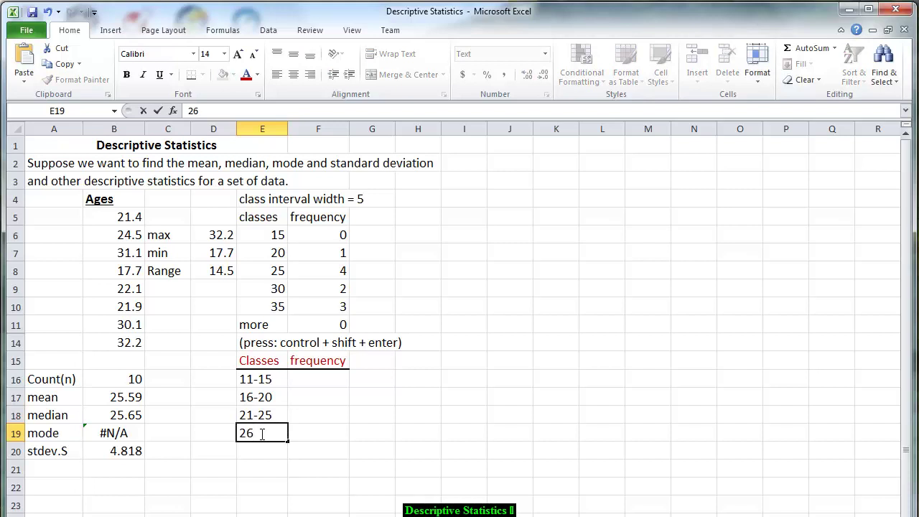
text(-30)
click(260, 449)
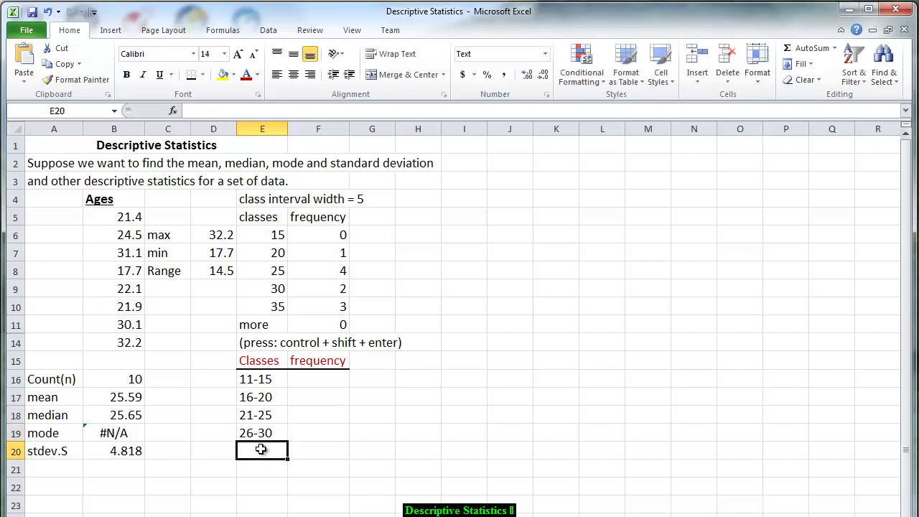
text(31-35)
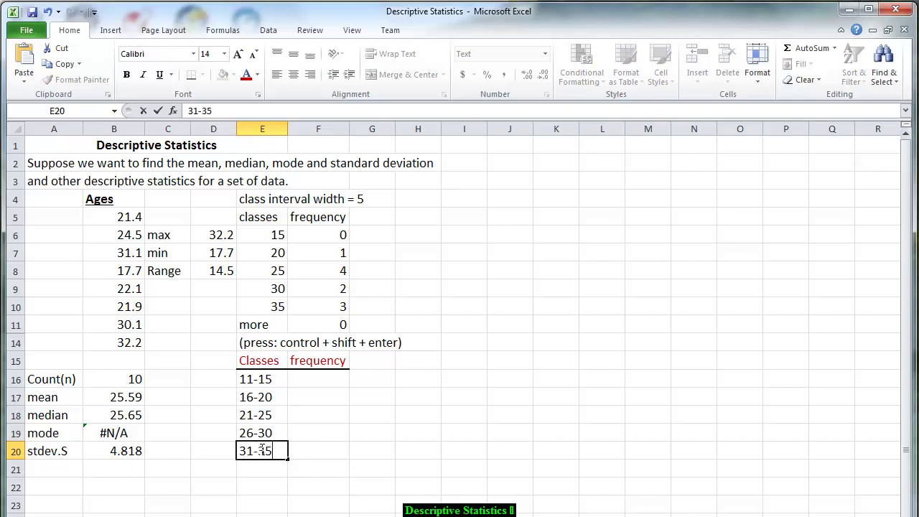
key(Return)
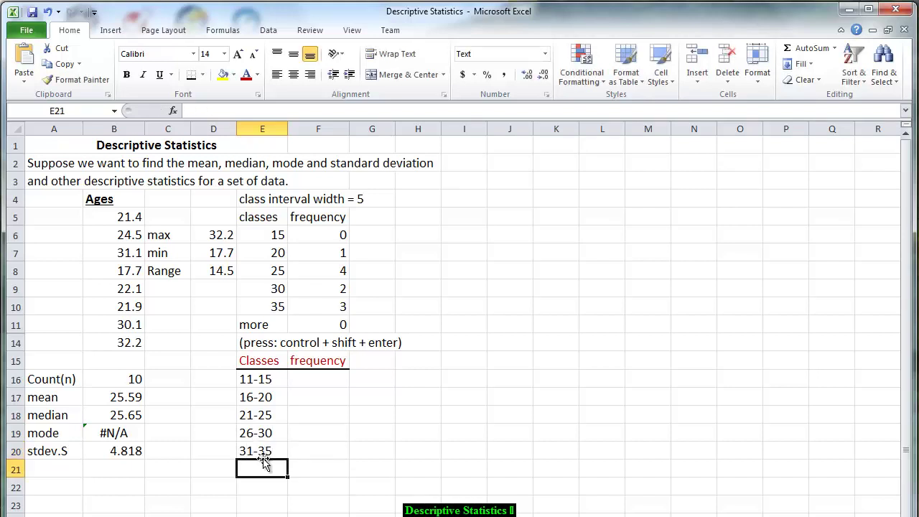
text(mo)
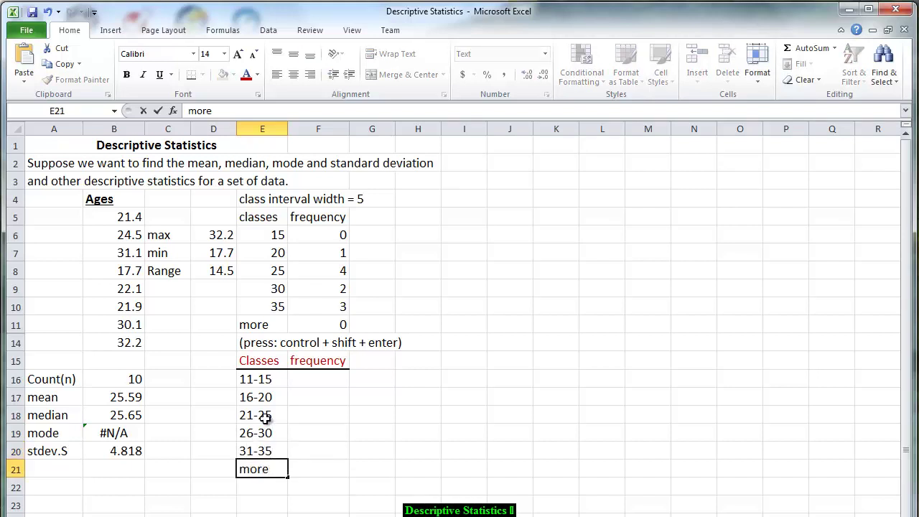
text(re)
Step: Enter frequencies 0, 1, 4, 2, 3, 0 in F16:F21
click(320, 383)
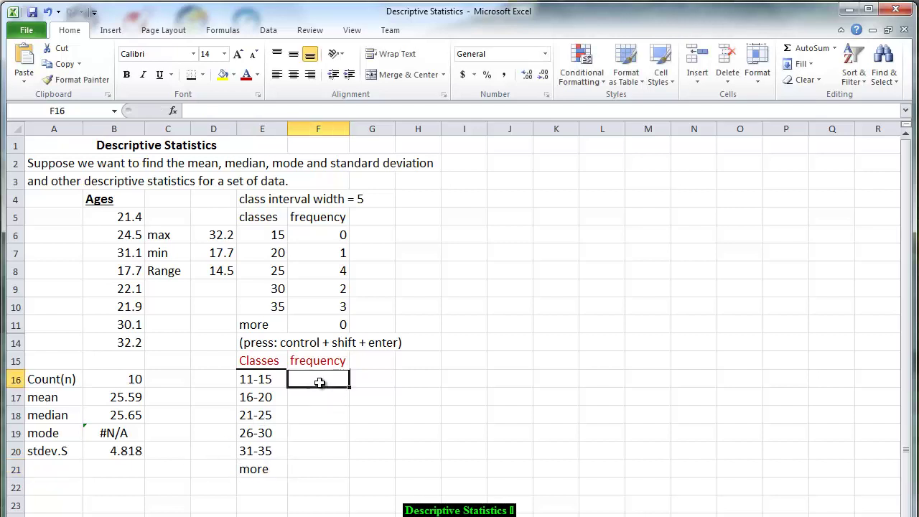
text(0)
key(Return)
text(1)
key(Return)
text(4)
key(Return)
text(2)
key(Return)
text(3)
key(Return)
text(0)
key(Return)
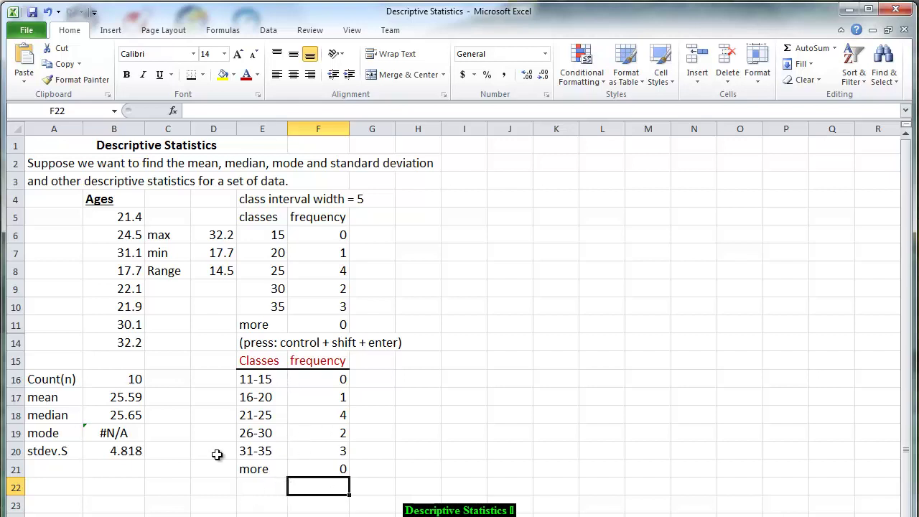
Step: Insert a 3-D clustered column chart of the Classes and frequency table E15:F21
click(274, 363)
drag(274, 363, 328, 472)
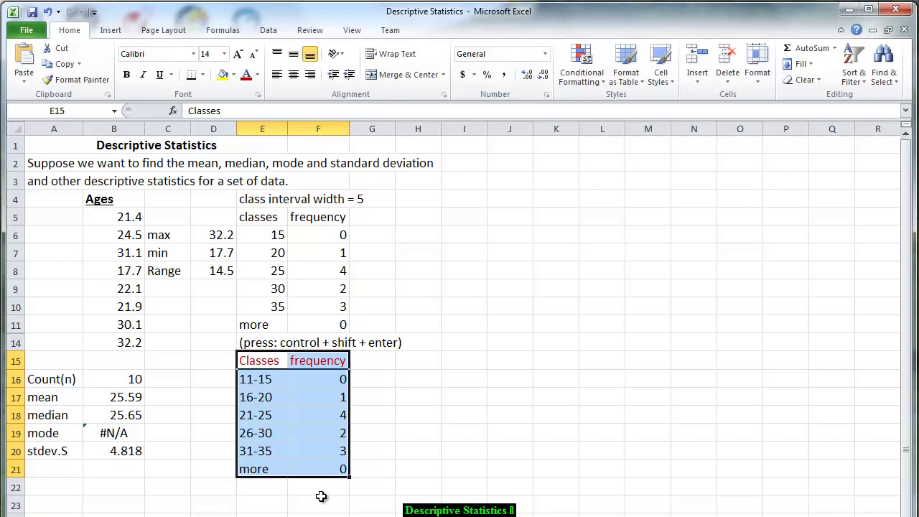
click(111, 30)
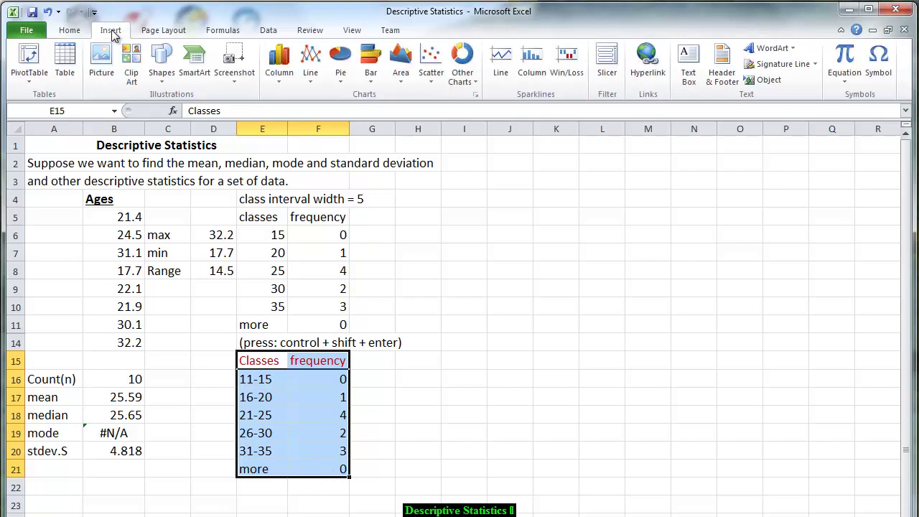
click(281, 75)
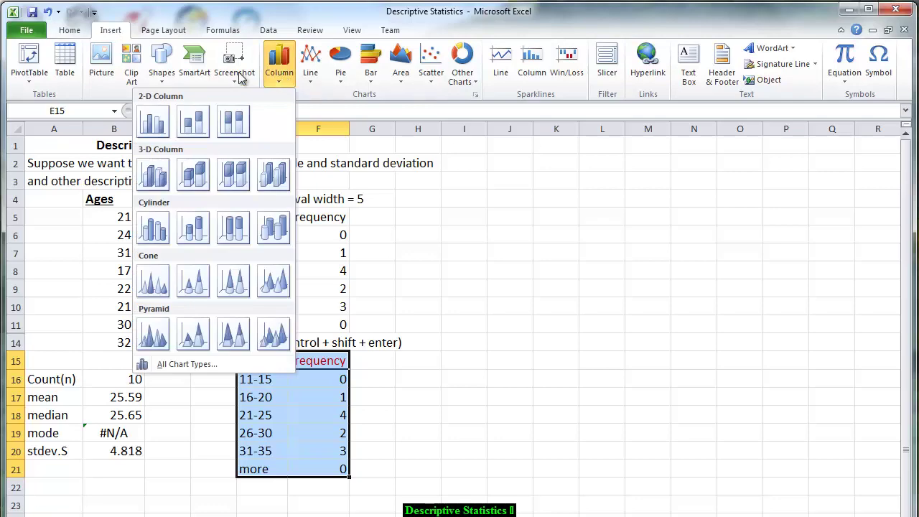
click(146, 184)
Step: Move the chart up beside the table and apply the blue-bar chart style
drag(561, 384, 634, 192)
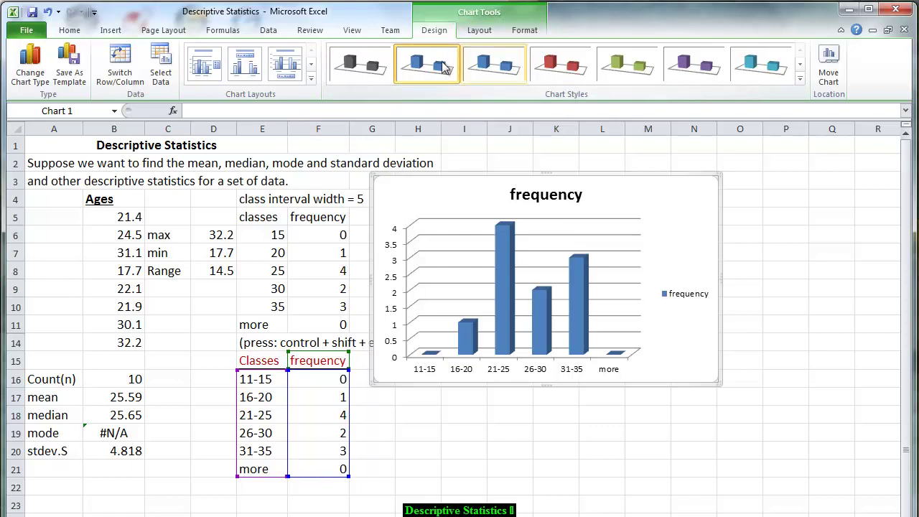
click(572, 67)
click(503, 66)
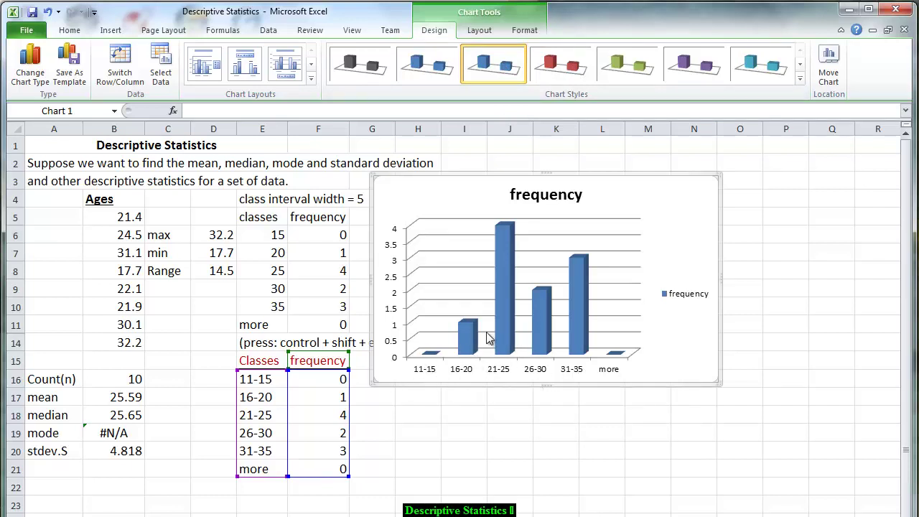
Step: Apply chart Layout 8 for gapless histogram columns with axis titles and no legend
click(311, 79)
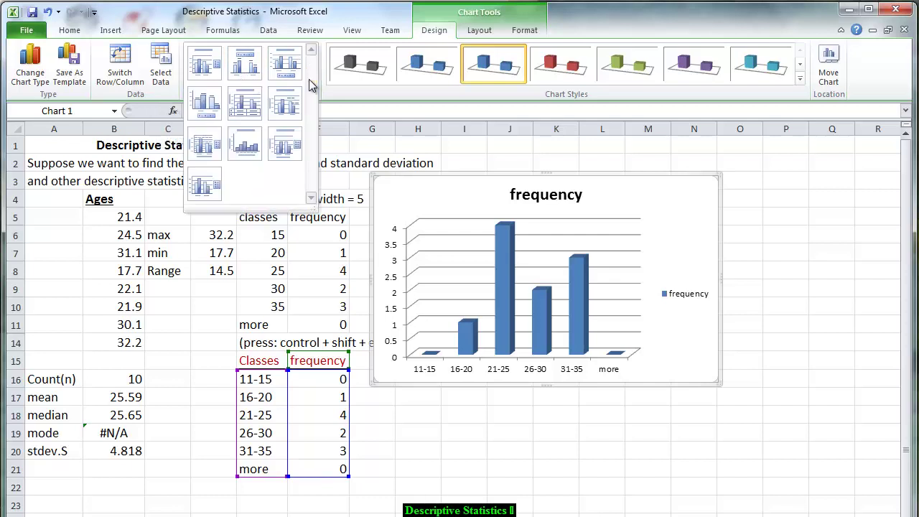
click(252, 154)
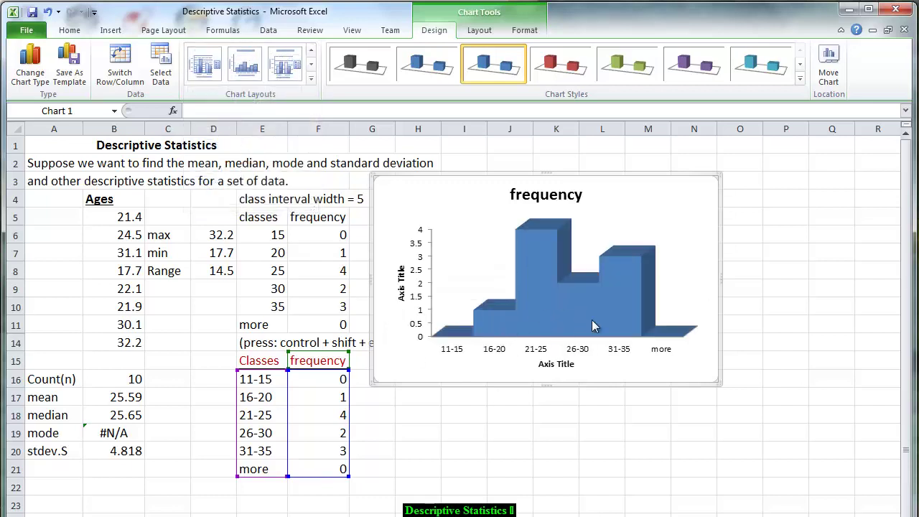
click(459, 418)
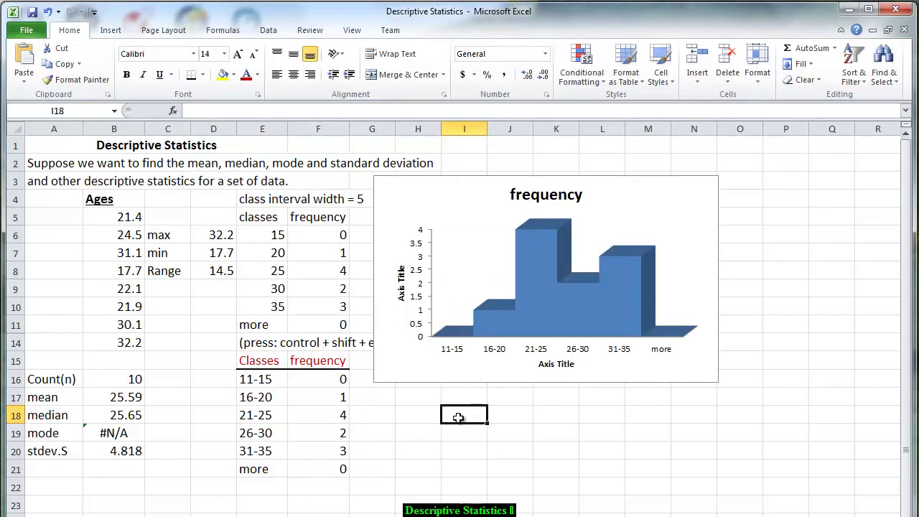
Step: In I18, type the note 'The distrubution is Skewed to the left'
text(The dist)
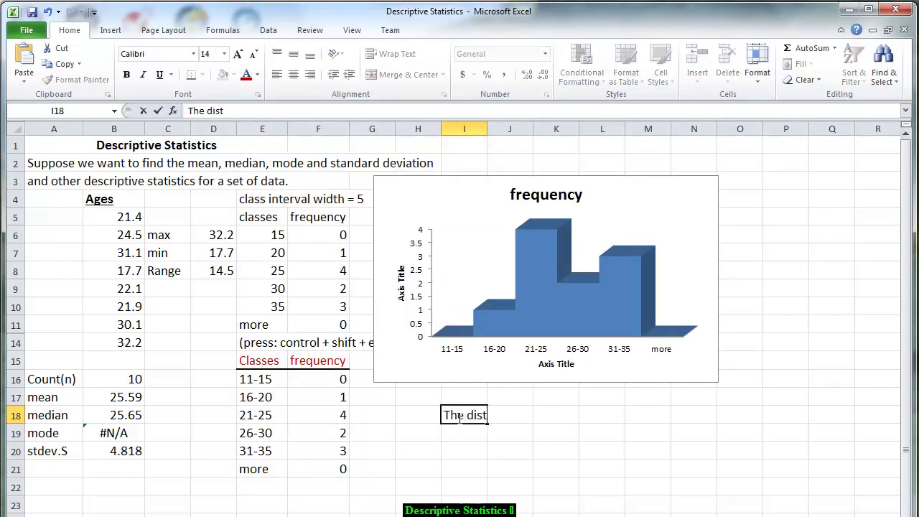
text(rubution is)
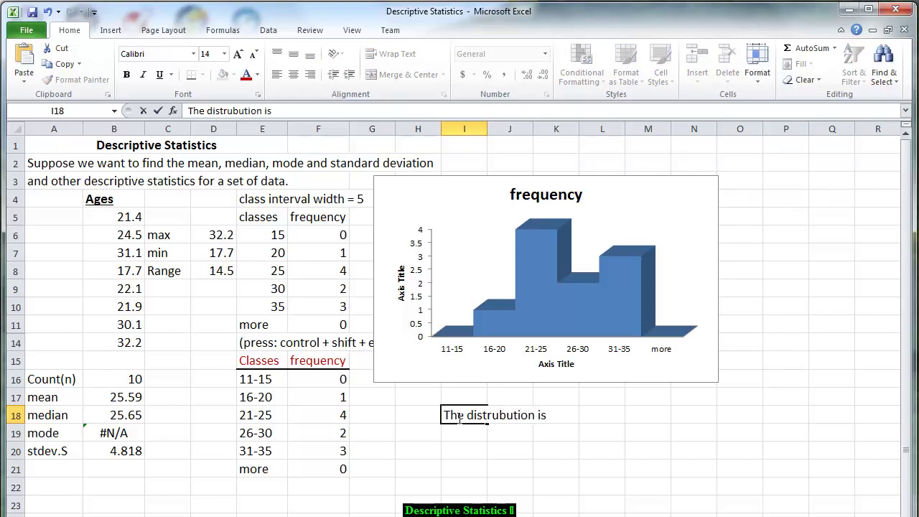
text( Skewed to the le)
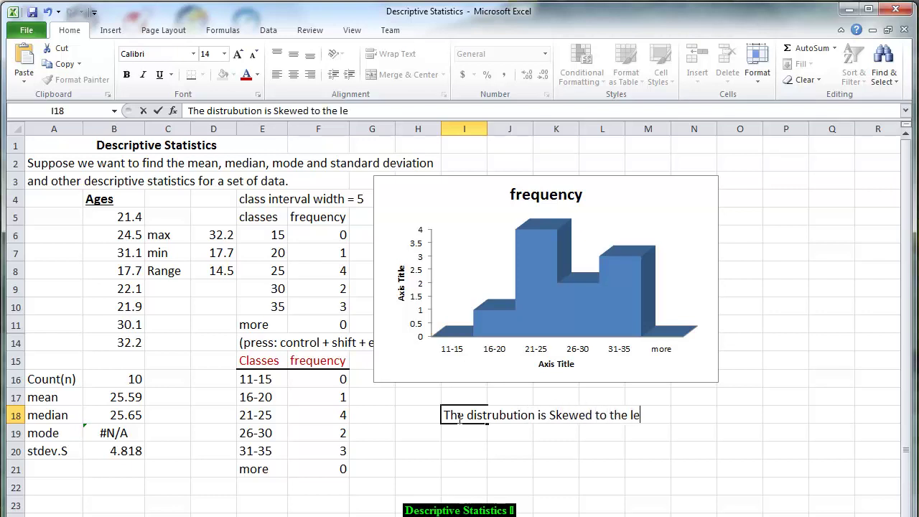